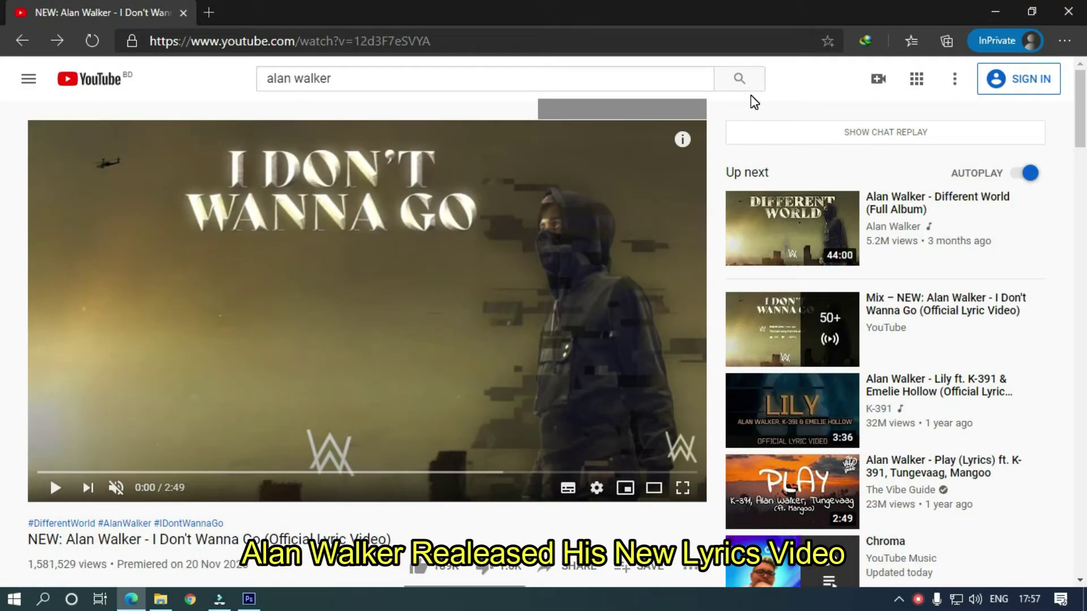
# Step: Play the lyric video for a few seconds, pause it, and switch YouTube's appearance to the dark theme
pyautogui.click(124, 363)
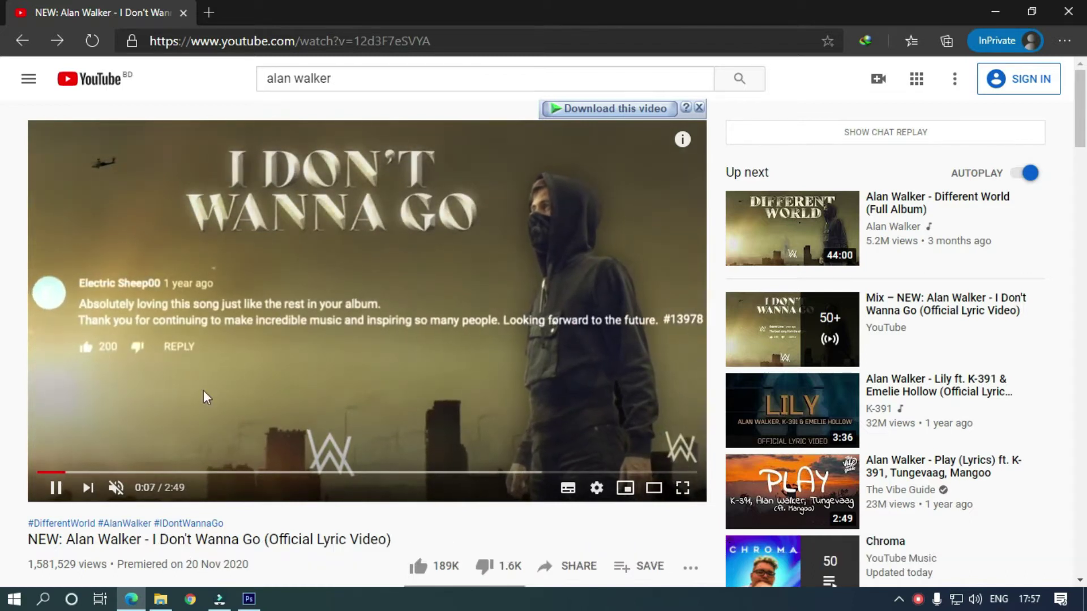
pyautogui.click(56, 487)
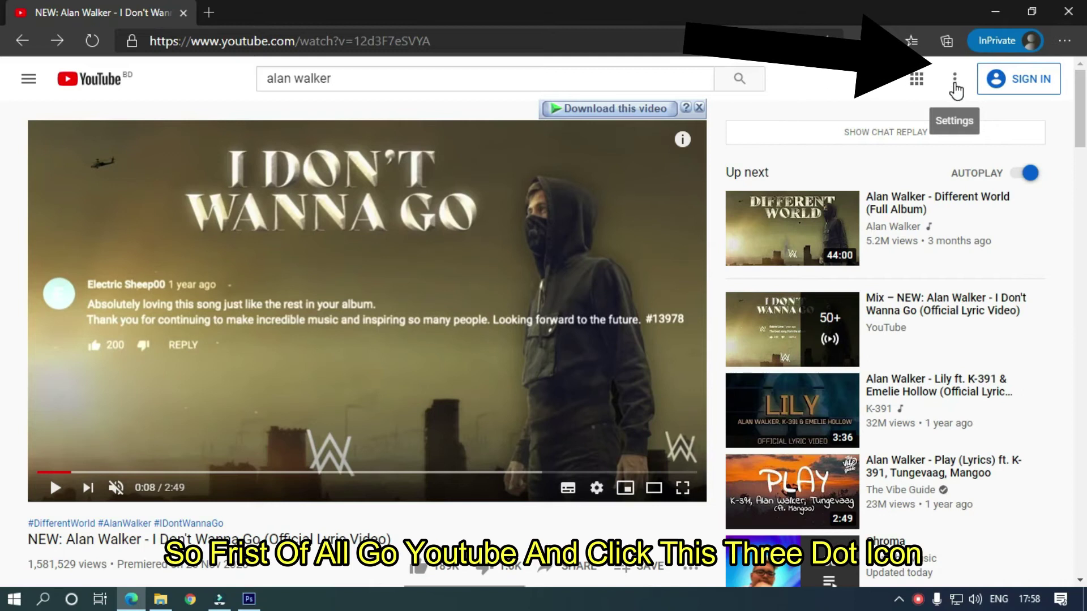
pyautogui.click(955, 84)
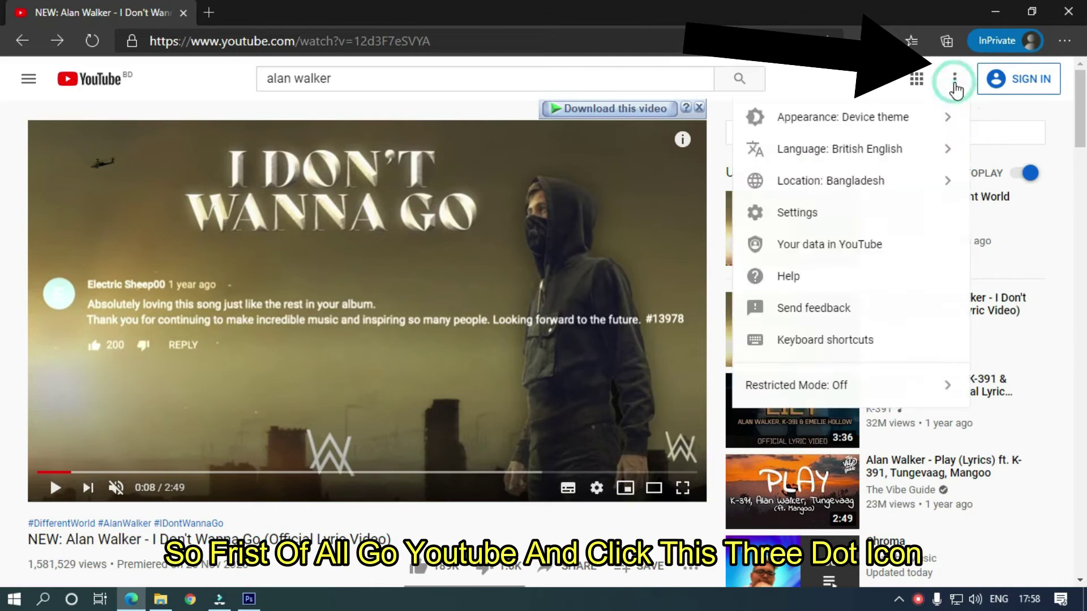
pyautogui.click(844, 120)
pyautogui.click(809, 222)
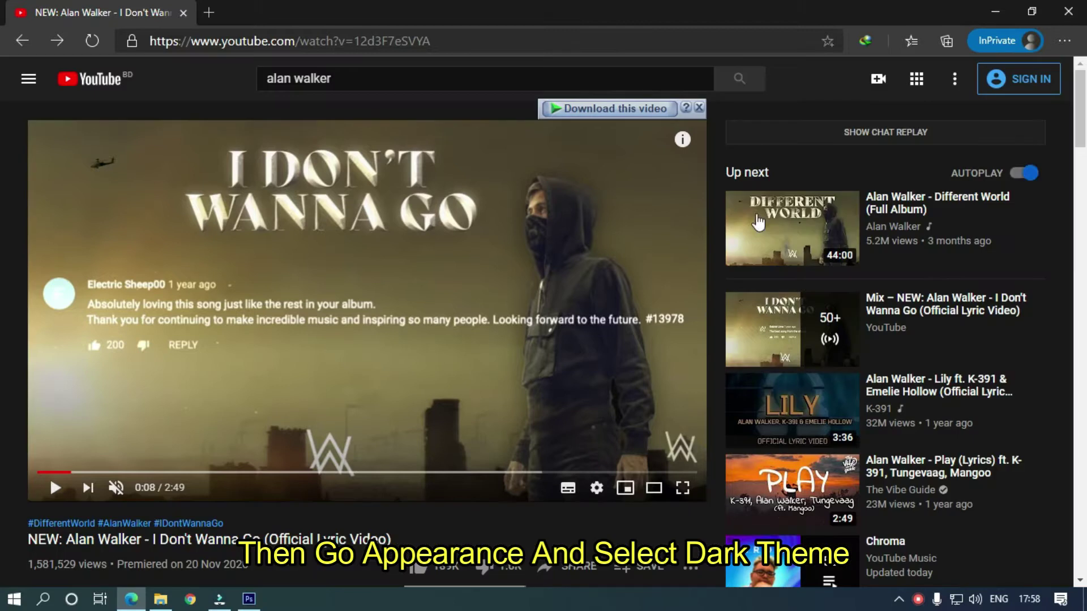
# Step: Capture a rectangular snip of the "2020: just five more minutes and i'm gone" comment with Snip & Sketch
pyautogui.moveTo(1080, 112); pyautogui.dragTo(1076, 253)
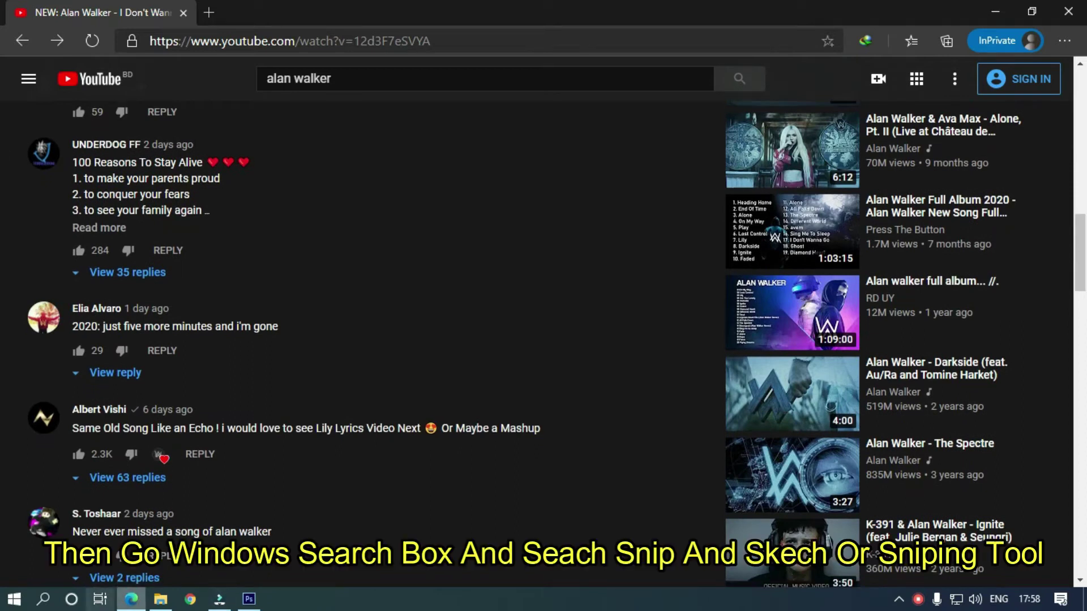
pyautogui.click(13, 599)
pyautogui.write('sni')
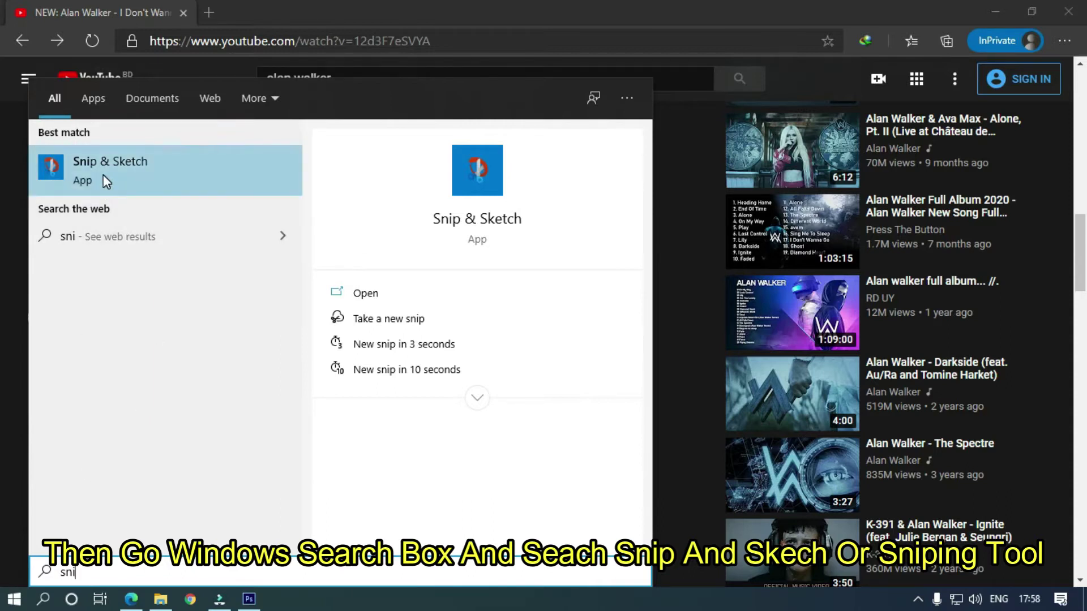
pyautogui.click(103, 175)
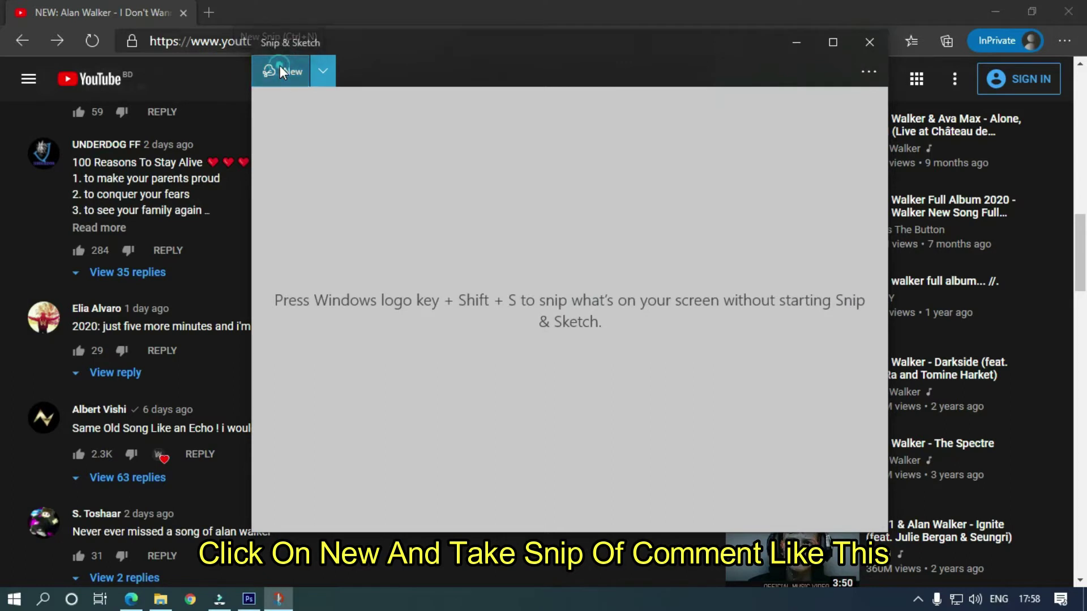
pyautogui.hotkey('ctrl', 'n')
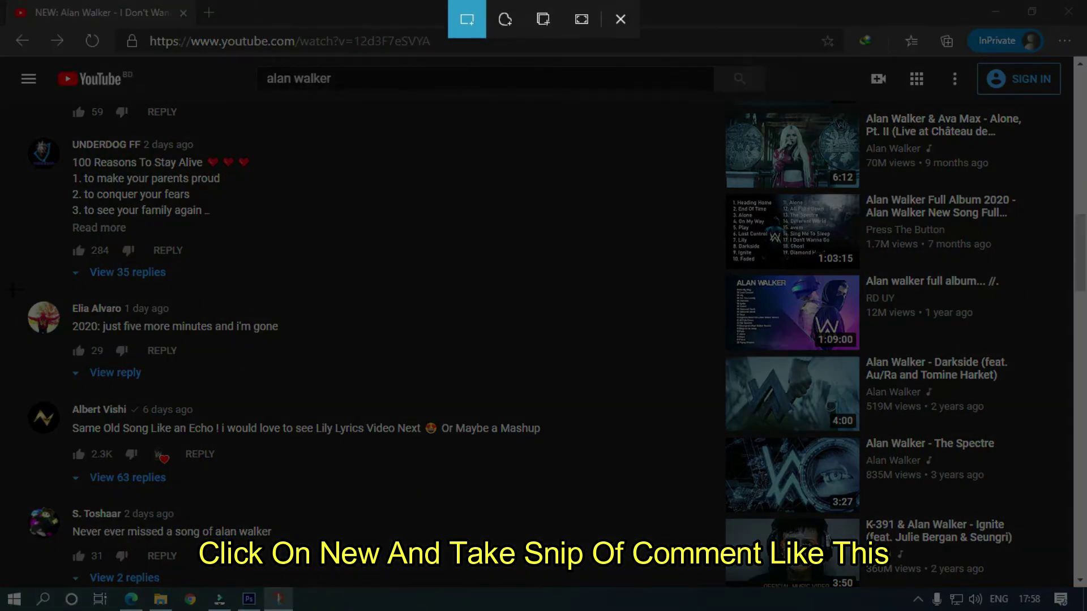
pyautogui.moveTo(12, 289)
pyautogui.mouseDown()
pyautogui.moveTo(128, 351)
pyautogui.moveTo(196, 371)
pyautogui.moveTo(404, 397)
pyautogui.mouseUp()
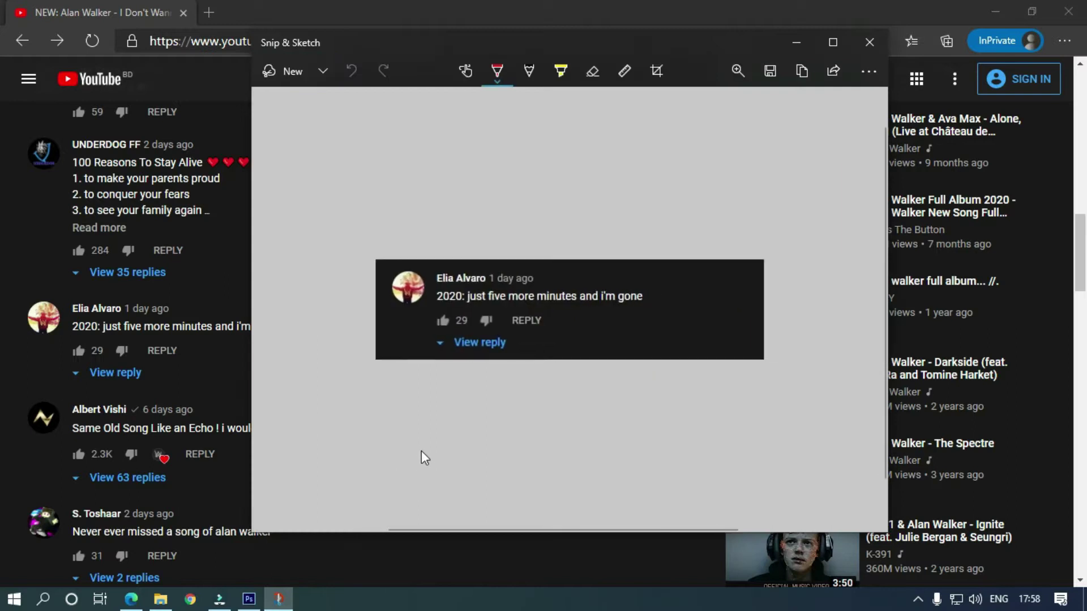
# Step: Save the snip to the desktop as a PNG named Alan and check the saved image
pyautogui.click(771, 85)
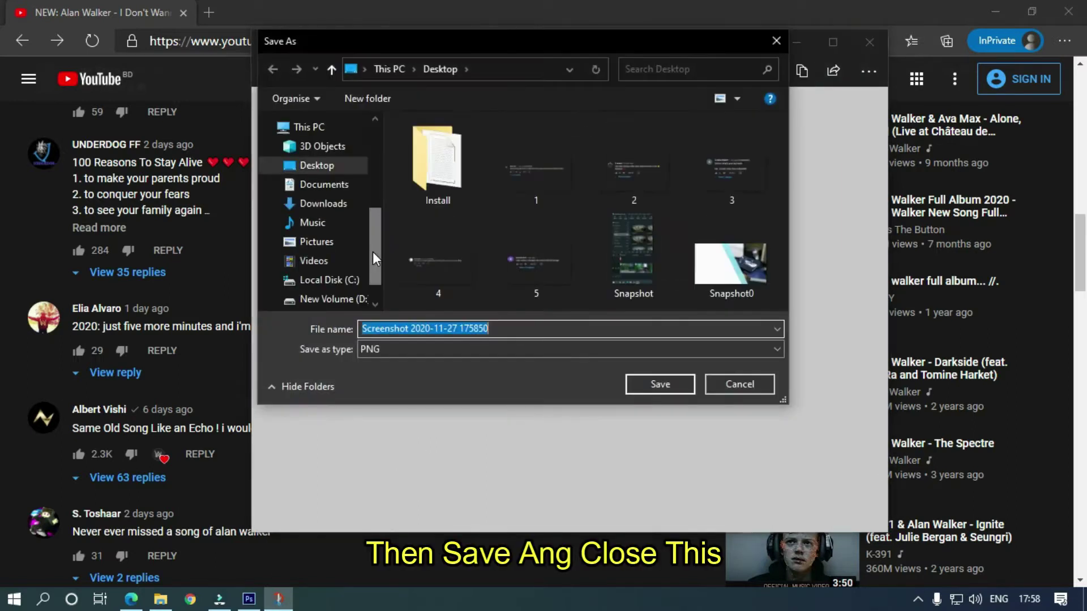
pyautogui.write('He')
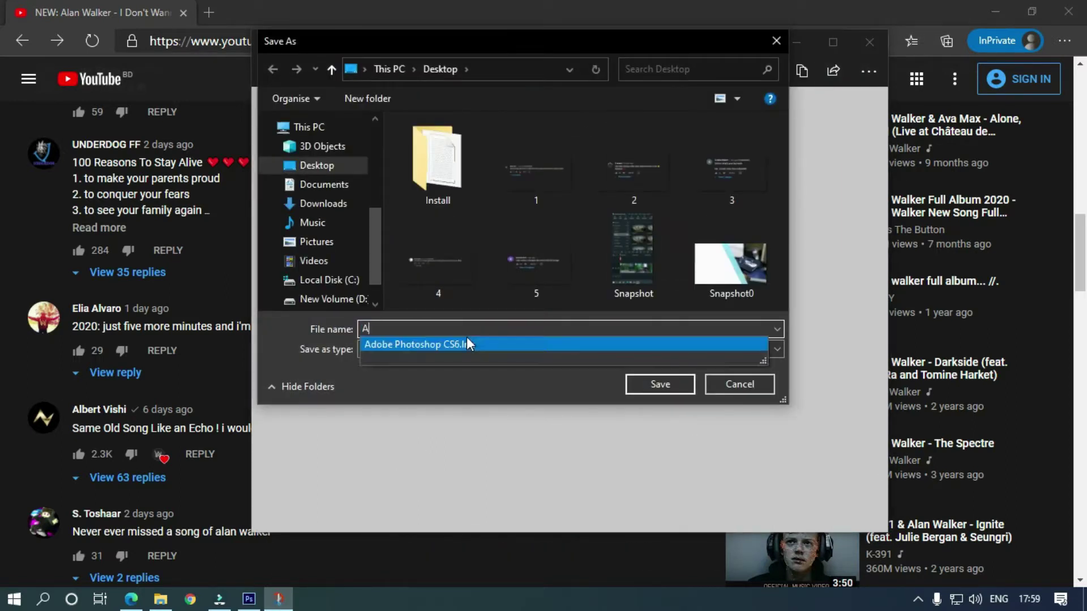
pyautogui.write('an')
pyautogui.click(660, 385)
pyautogui.click(867, 41)
pyautogui.click(996, 11)
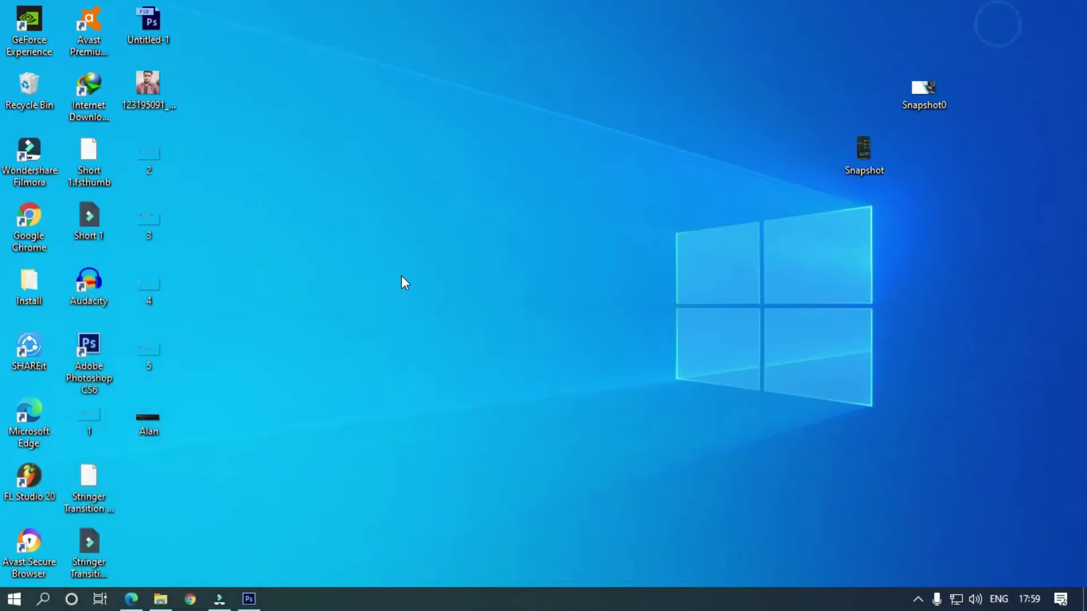
pyautogui.doubleClick(145, 421)
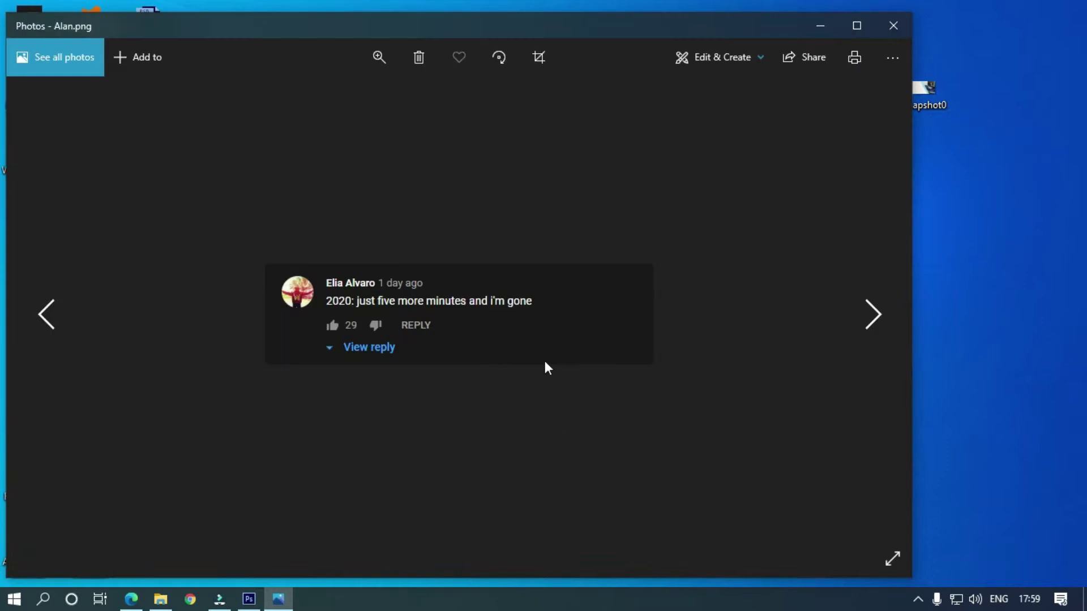
pyautogui.click(893, 25)
# Step: Place the Alan image into the Snapshot.png document in Photoshop, enlarging it around the middle of the canvas
pyautogui.moveTo(148, 422); pyautogui.dragTo(397, 349)
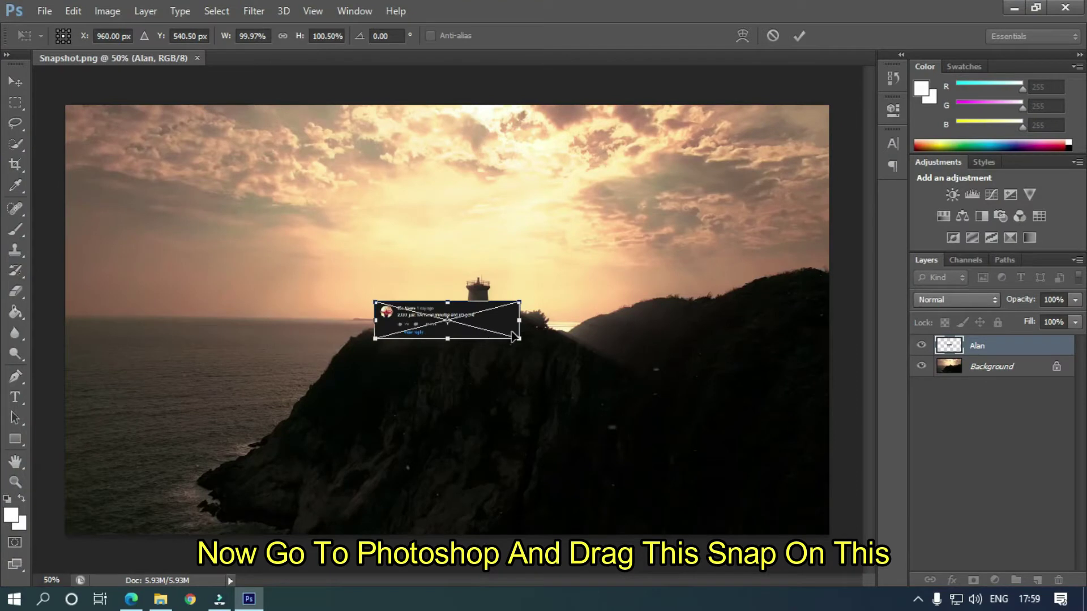
pyautogui.moveTo(519, 339); pyautogui.dragTo(797, 423)
pyautogui.moveTo(609, 369); pyautogui.dragTo(457, 316)
pyautogui.moveTo(646, 371); pyautogui.dragTo(678, 376)
pyautogui.click(16, 84)
pyautogui.click(450, 244)
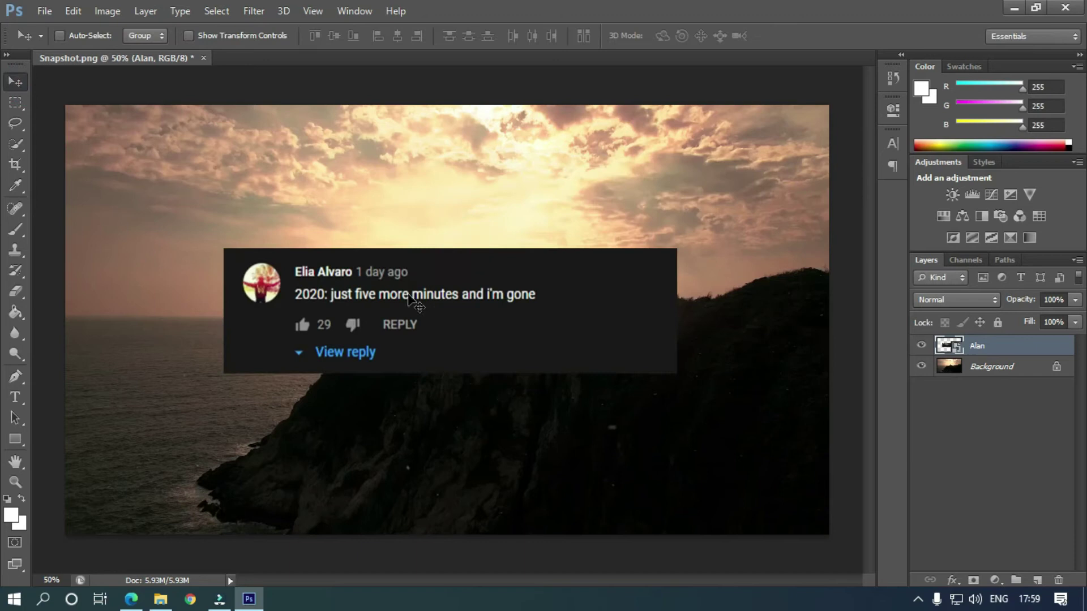
pyautogui.moveTo(437, 331); pyautogui.dragTo(432, 326)
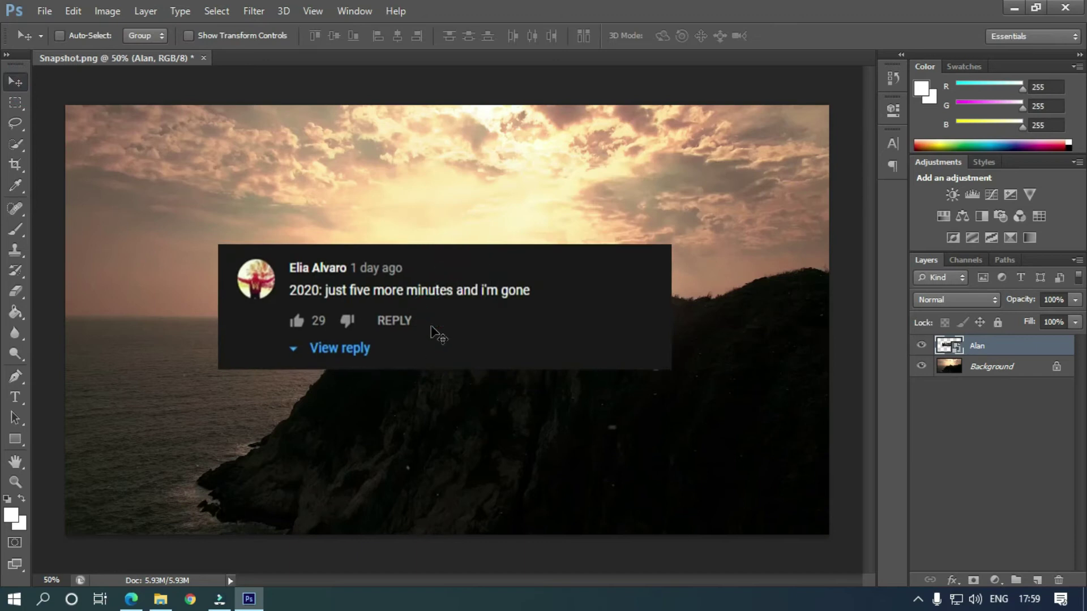
# Step: Set the Alan layer's blend mode to Screen and its Blend If black value for This Layer to 29
pyautogui.click(939, 301)
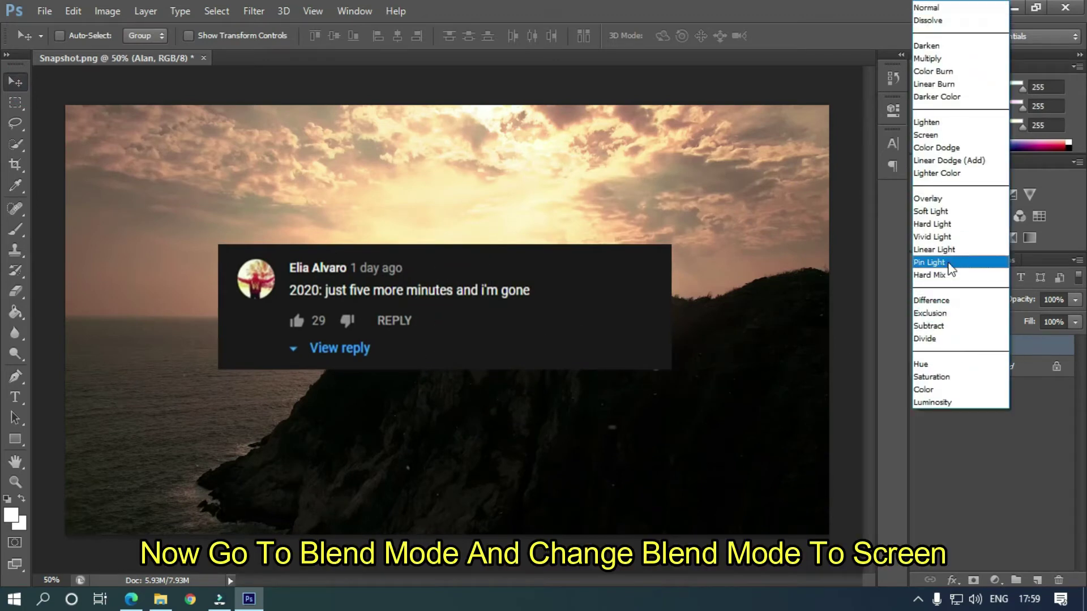
pyautogui.click(924, 135)
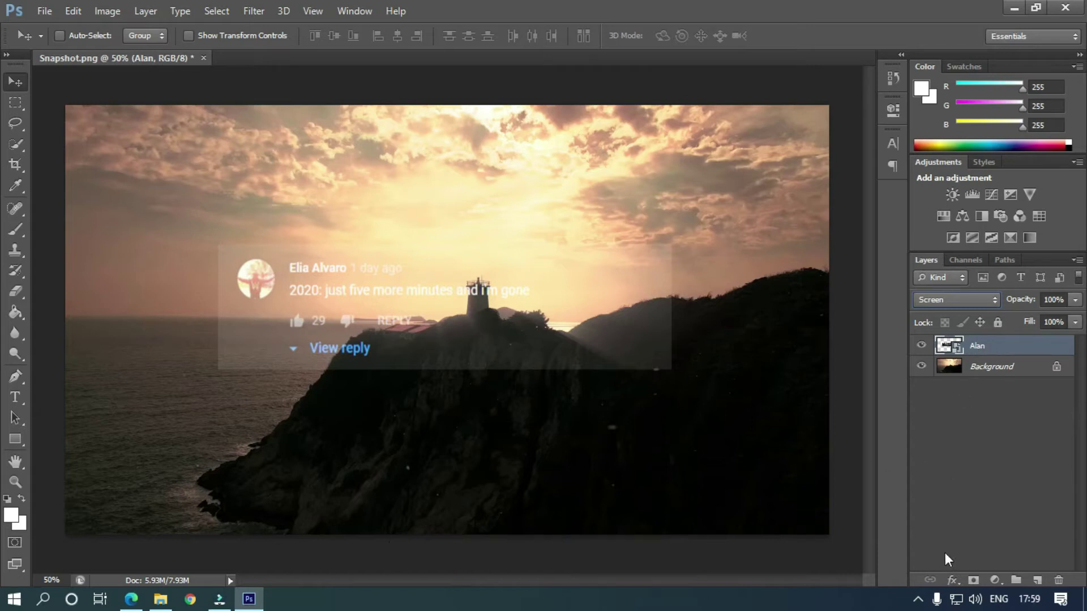
pyautogui.click(952, 583)
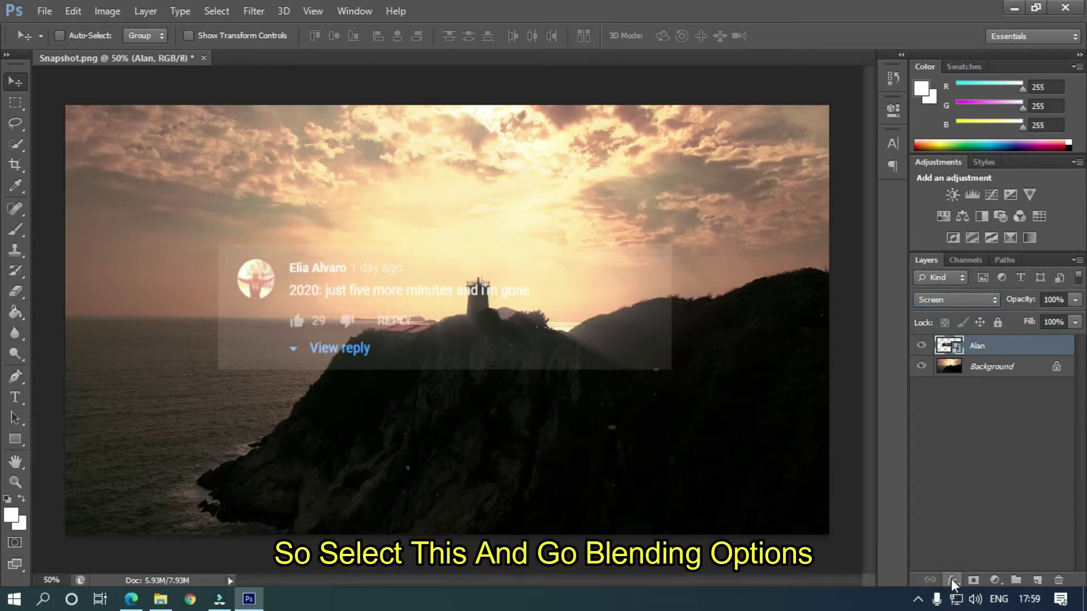
pyautogui.click(987, 384)
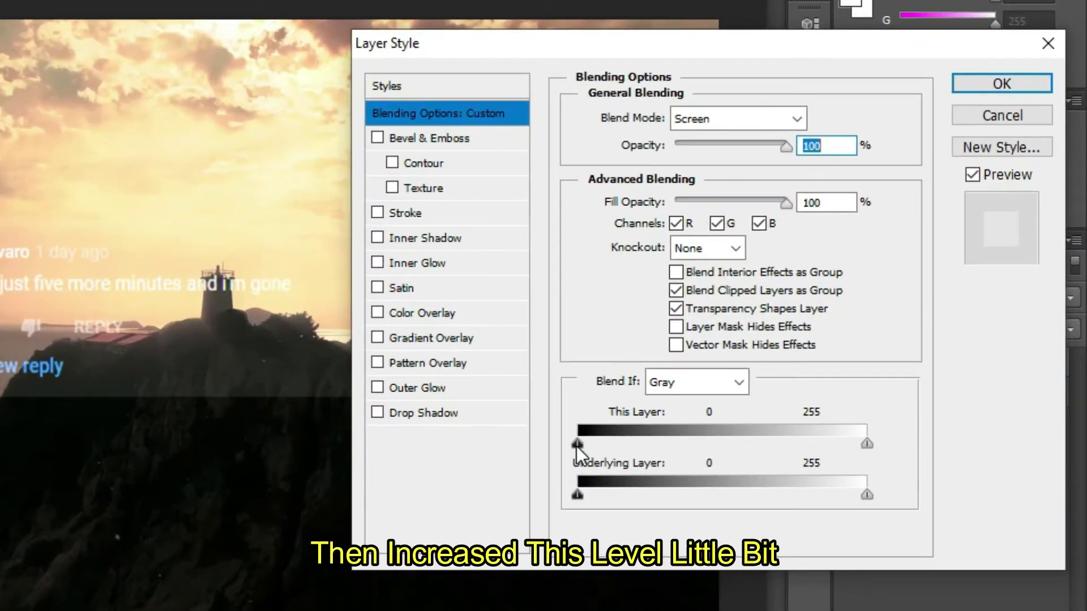
pyautogui.moveTo(576, 446); pyautogui.dragTo(606, 441)
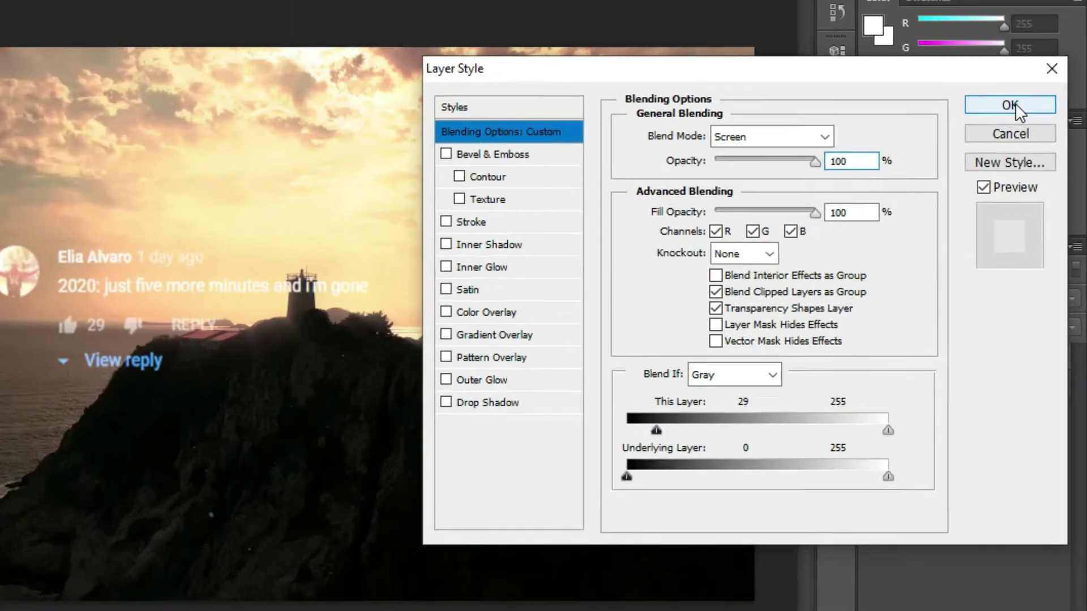
pyautogui.click(1013, 85)
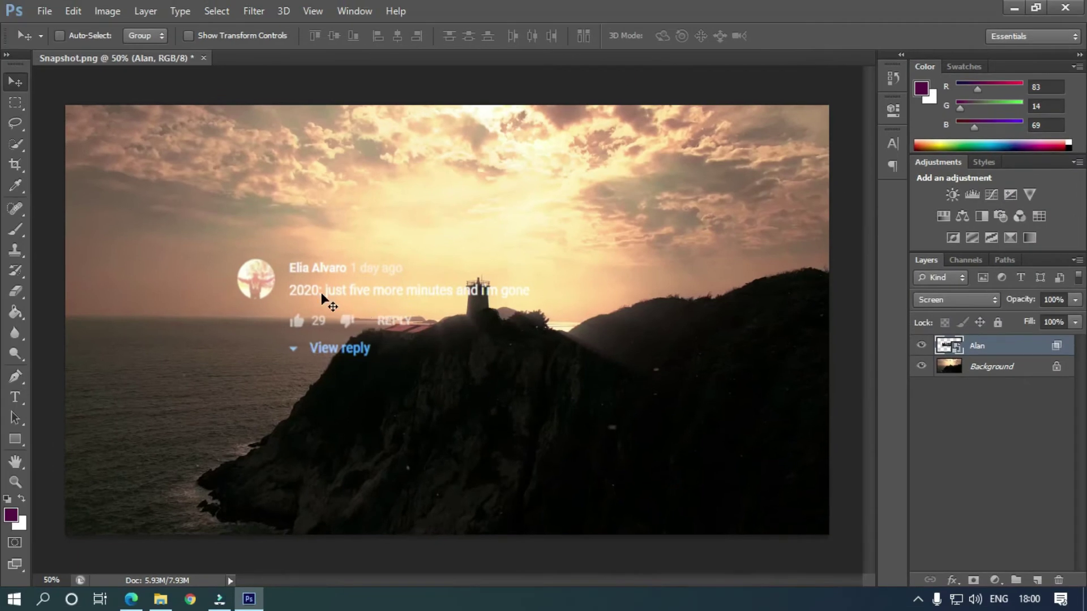
# Step: Move the comment down onto the dark cliff and hide the Background layer
pyautogui.moveTo(314, 280); pyautogui.dragTo(457, 398)
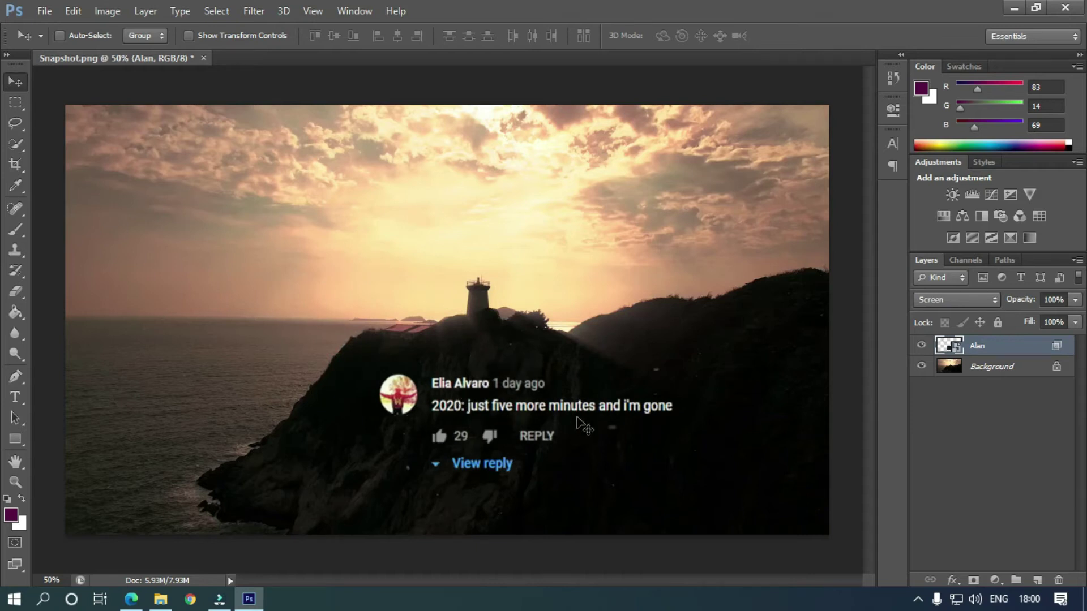
pyautogui.click(921, 366)
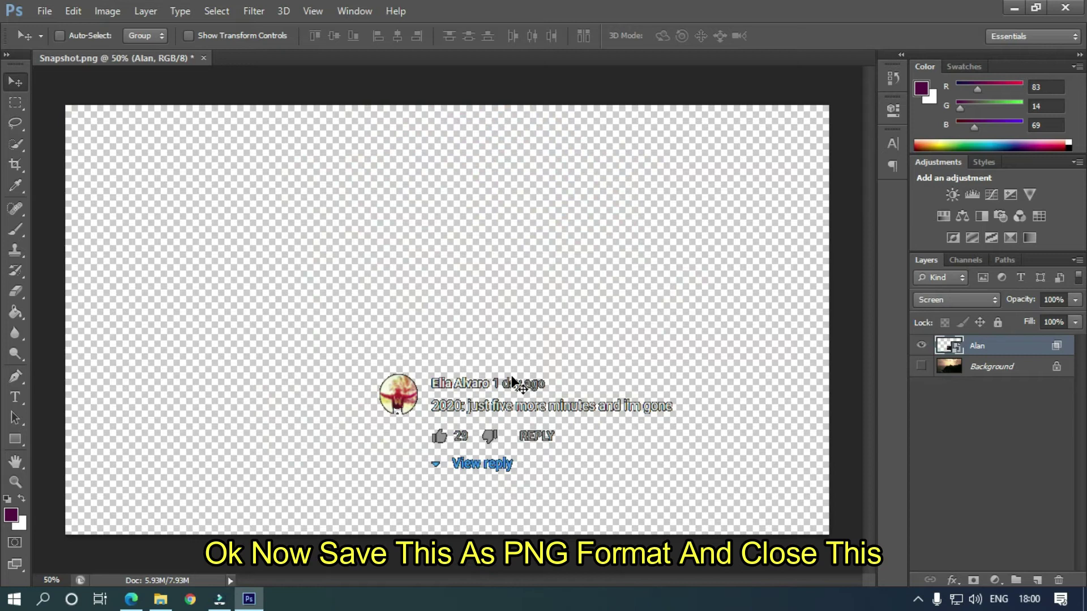
# Step: Save the transparent comment to the desktop as a PNG named Alan 2 and check the saved image
pyautogui.click(45, 11)
pyautogui.click(80, 213)
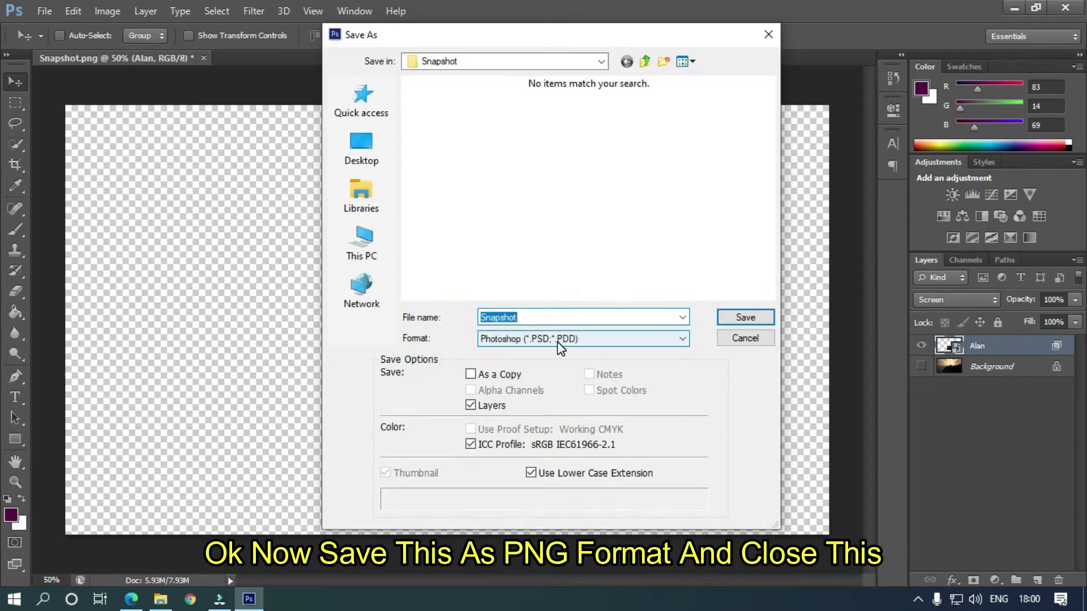
pyautogui.click(560, 339)
pyautogui.click(517, 528)
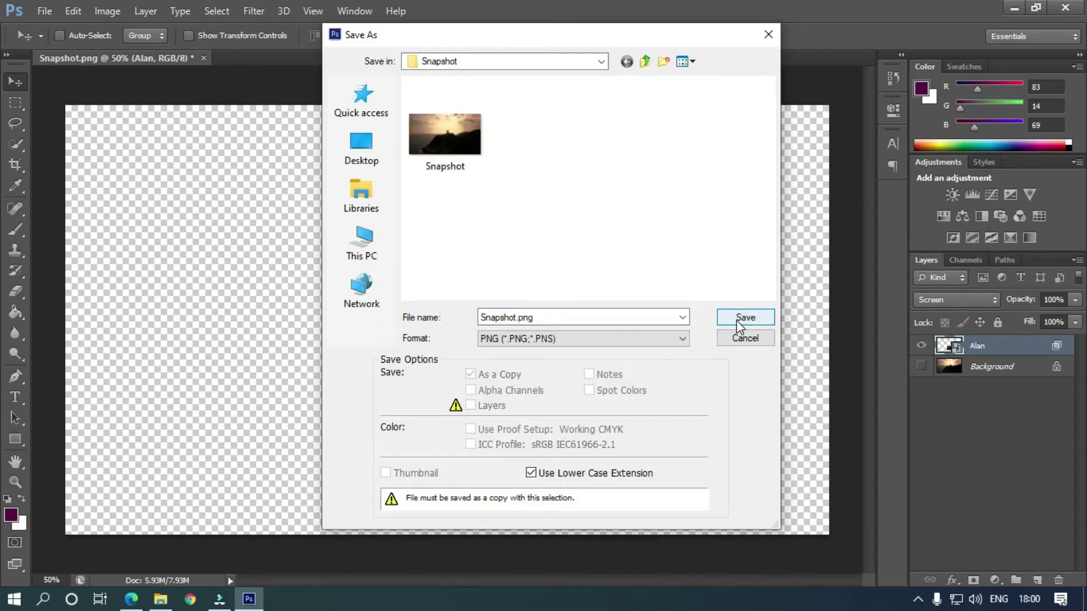
pyautogui.click(534, 320)
pyautogui.press('BackSpace')
pyautogui.press('BackSpace')
pyautogui.press('BackSpace')
pyautogui.press('BackSpace')
pyautogui.press('BackSpace')
pyautogui.press('BackSpace')
pyautogui.press('BackSpace')
pyautogui.press('BackSpace')
pyautogui.press('BackSpace')
pyautogui.press('BackSpace')
pyautogui.press('BackSpace')
pyautogui.press('BackSpace')
pyautogui.click(362, 147)
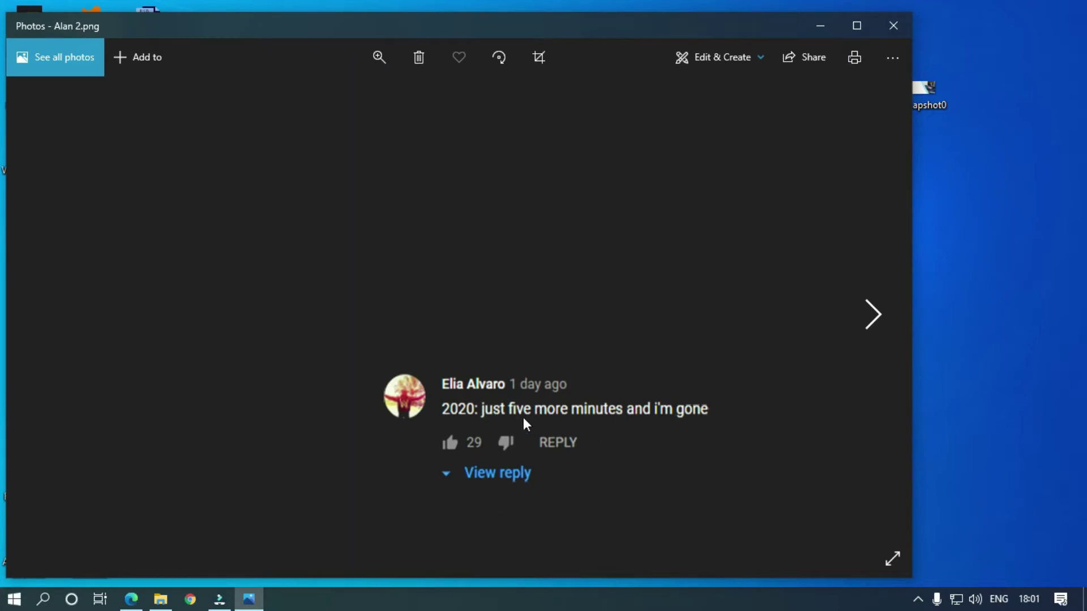
pyautogui.click(888, 24)
# Step: In Filmora, add the lighthouse video and the music to the timeline, keeping the 1920 x 1080 25fps project settings
pyautogui.click(225, 602)
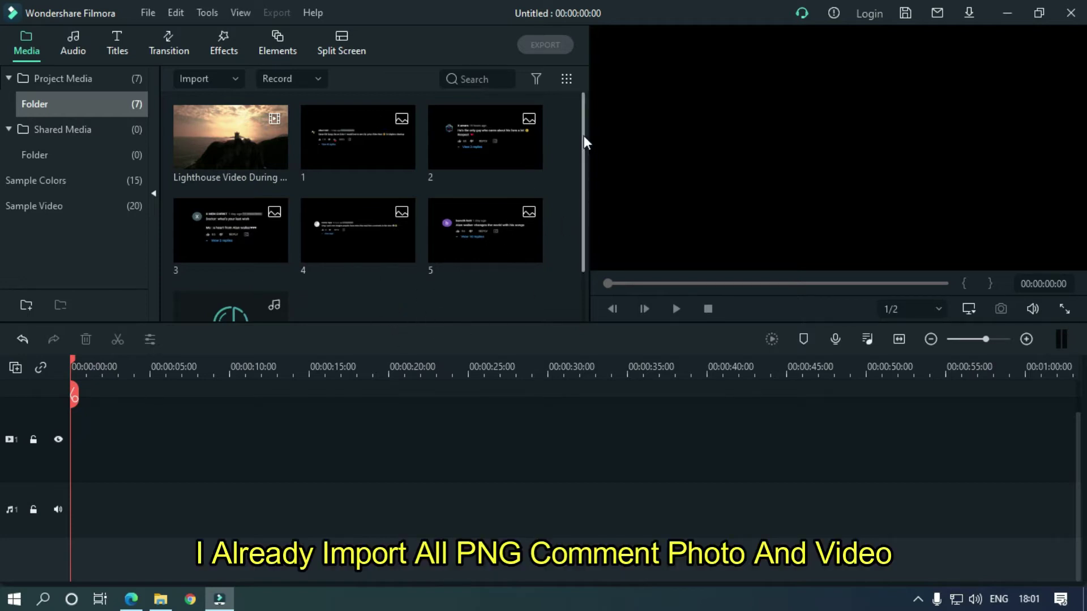
pyautogui.moveTo(585, 140); pyautogui.dragTo(583, 102)
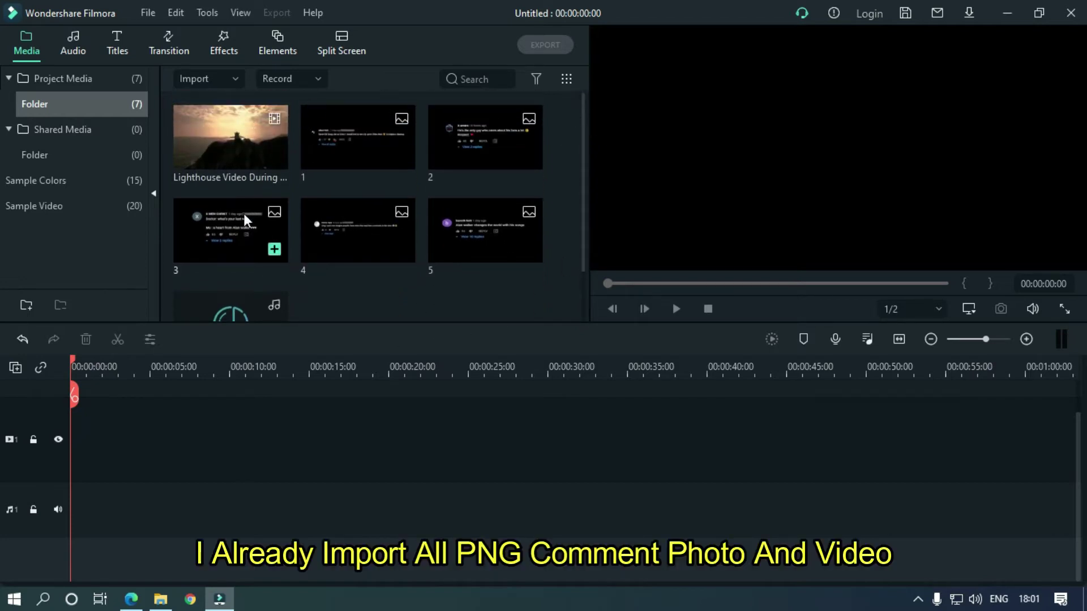
pyautogui.moveTo(228, 121); pyautogui.dragTo(67, 459)
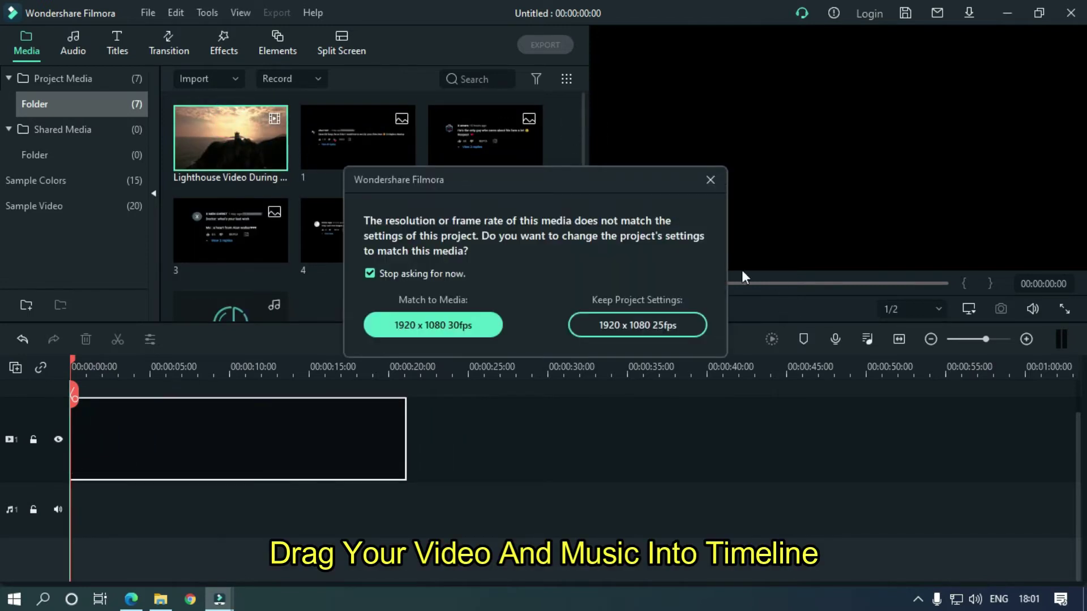
pyautogui.click(676, 323)
pyautogui.moveTo(232, 309); pyautogui.dragTo(238, 498)
pyautogui.click(899, 339)
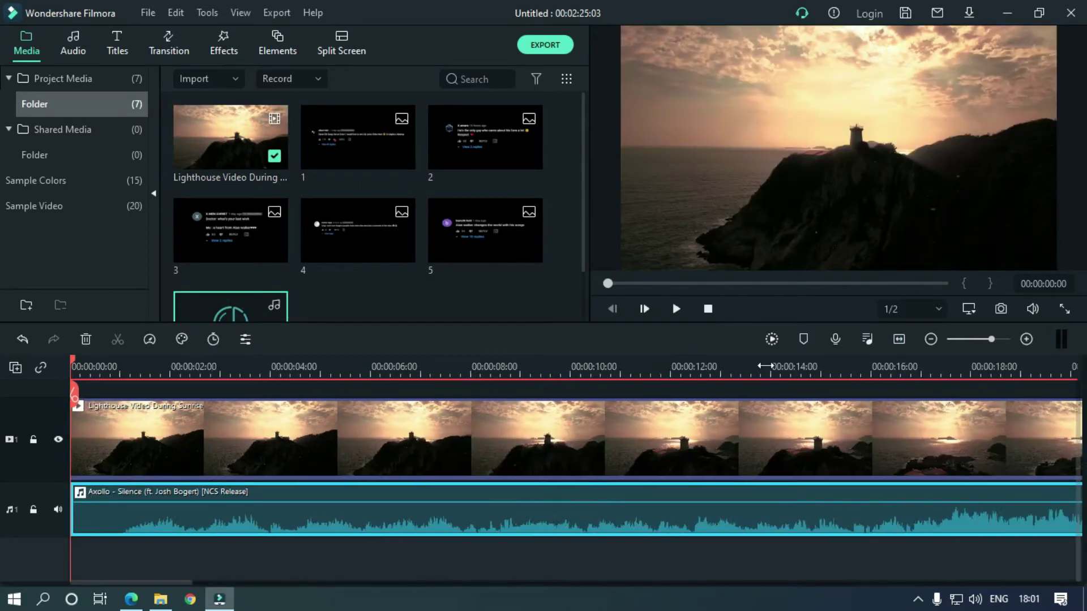
# Step: Add comment images 1 to 5 to the track above the lighthouse video, starting at the beginning of the timeline
pyautogui.moveTo(1077, 455); pyautogui.dragTo(1076, 403)
pyautogui.click(407, 297)
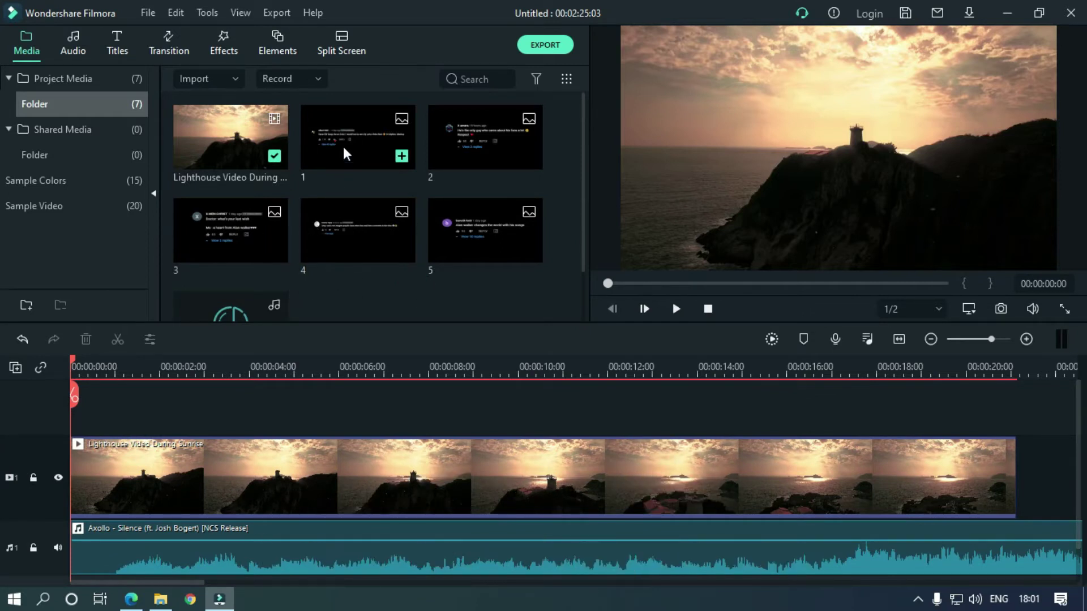
pyautogui.keyDown('ctrl'); pyautogui.click(381, 152); pyautogui.keyUp('ctrl')
pyautogui.keyDown('ctrl'); pyautogui.click(498, 152); pyautogui.keyUp('ctrl')
pyautogui.keyDown('ctrl'); pyautogui.click(249, 238); pyautogui.keyUp('ctrl')
pyautogui.keyDown('ctrl'); pyautogui.click(374, 238); pyautogui.keyUp('ctrl')
pyautogui.keyDown('ctrl'); pyautogui.click(477, 232); pyautogui.keyUp('ctrl')
pyautogui.moveTo(388, 254); pyautogui.dragTo(76, 411)
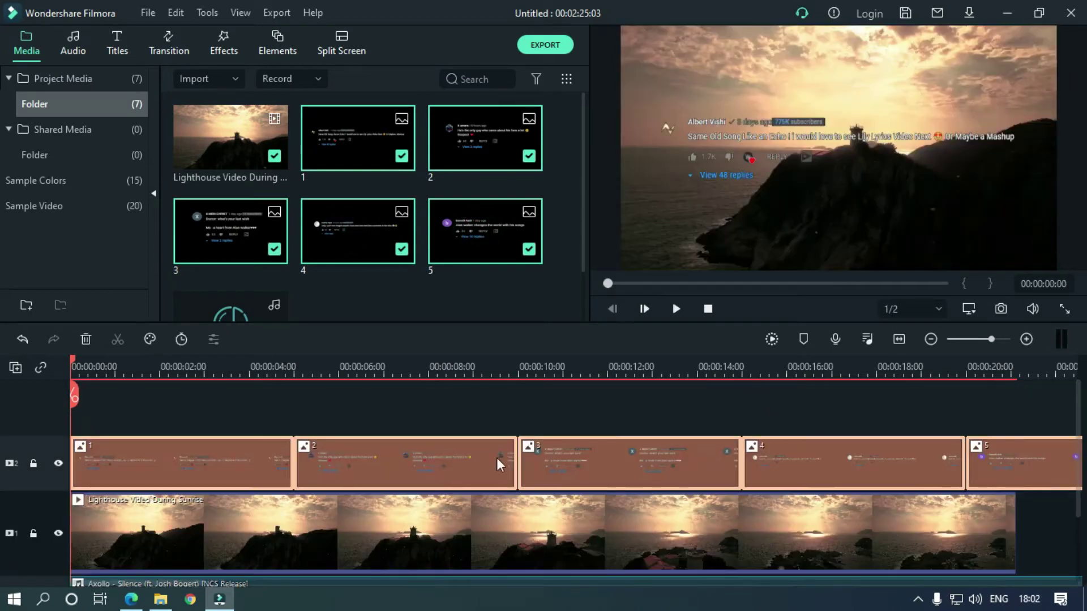
# Step: Set the duration of all selected comment clips to 4 seconds (00:00:04:00)
pyautogui.moveTo(703, 371); pyautogui.dragTo(498, 359)
pyautogui.rightClick(466, 461)
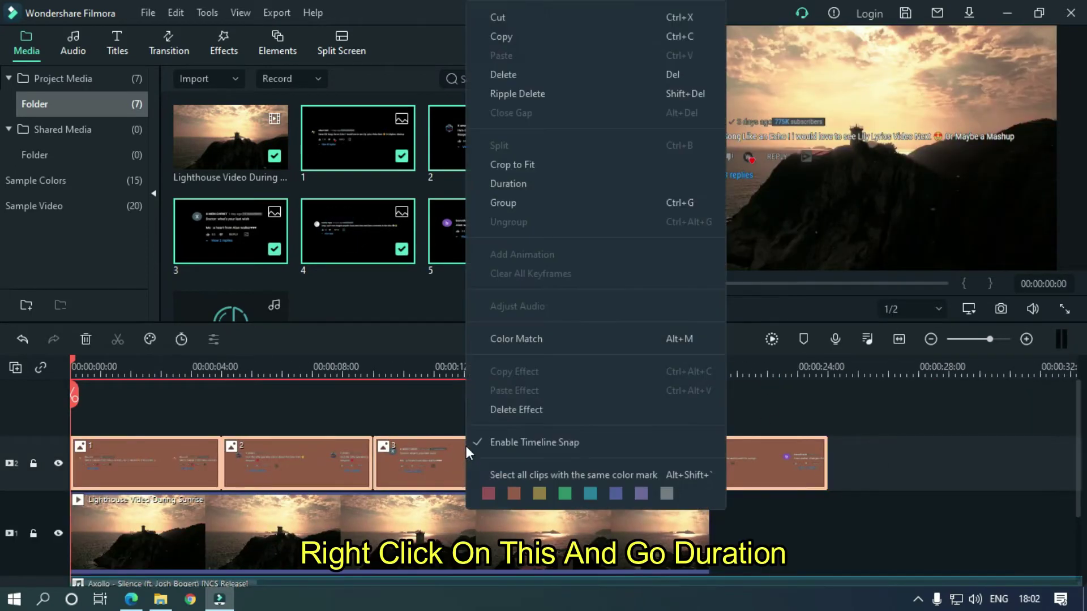
pyautogui.click(504, 185)
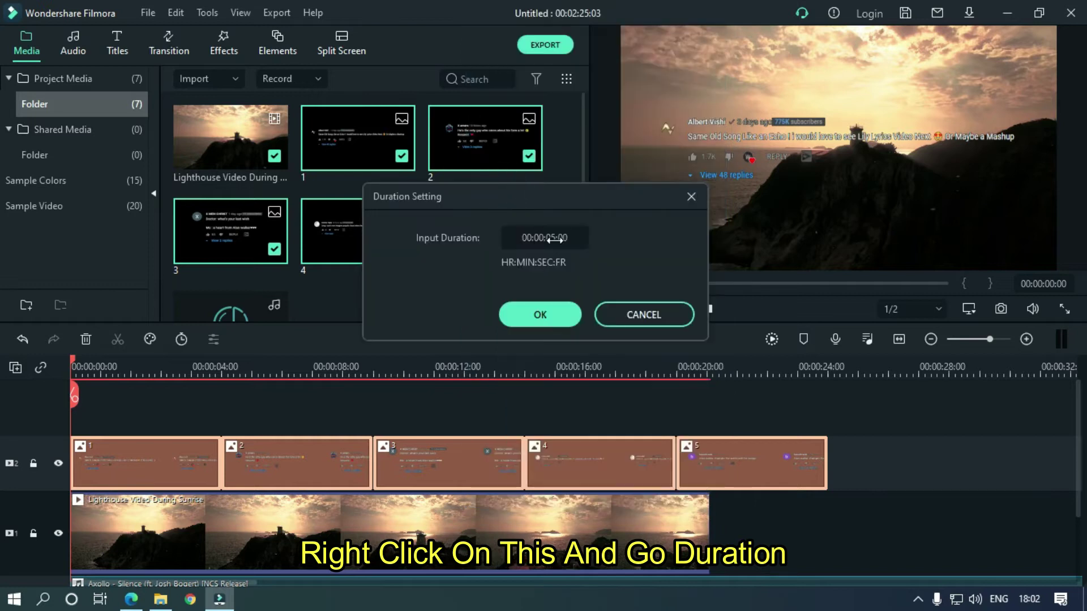
pyautogui.click(558, 238)
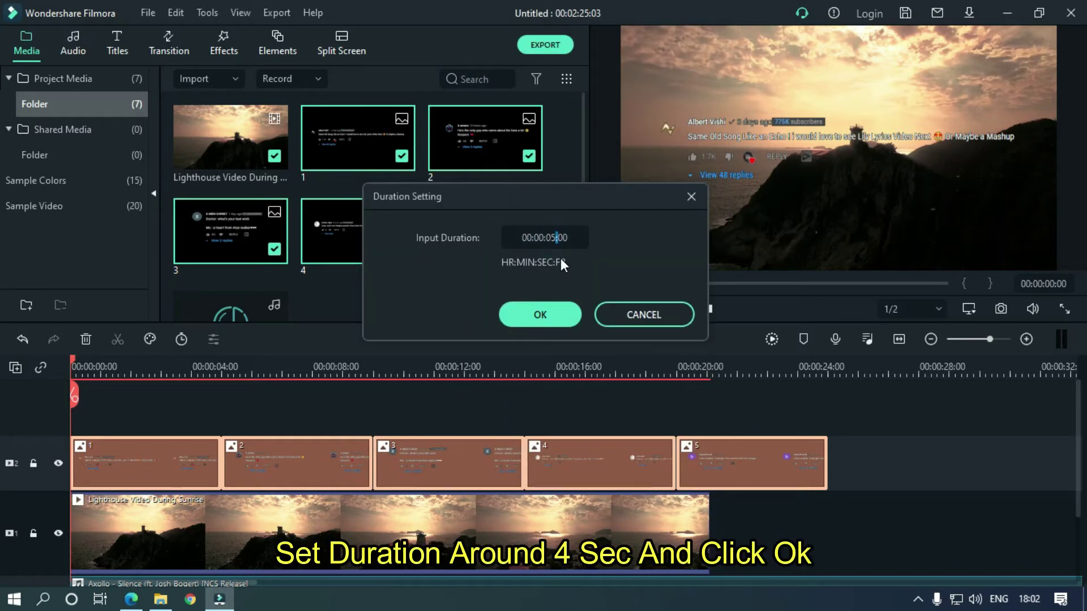
pyautogui.write('4')
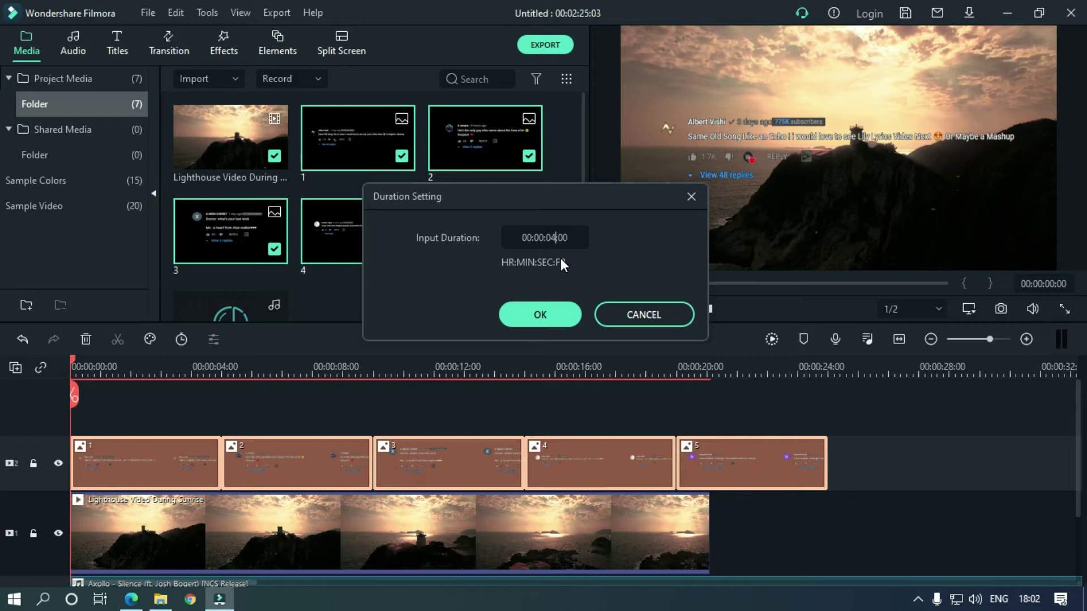
pyautogui.click(541, 316)
pyautogui.click(556, 411)
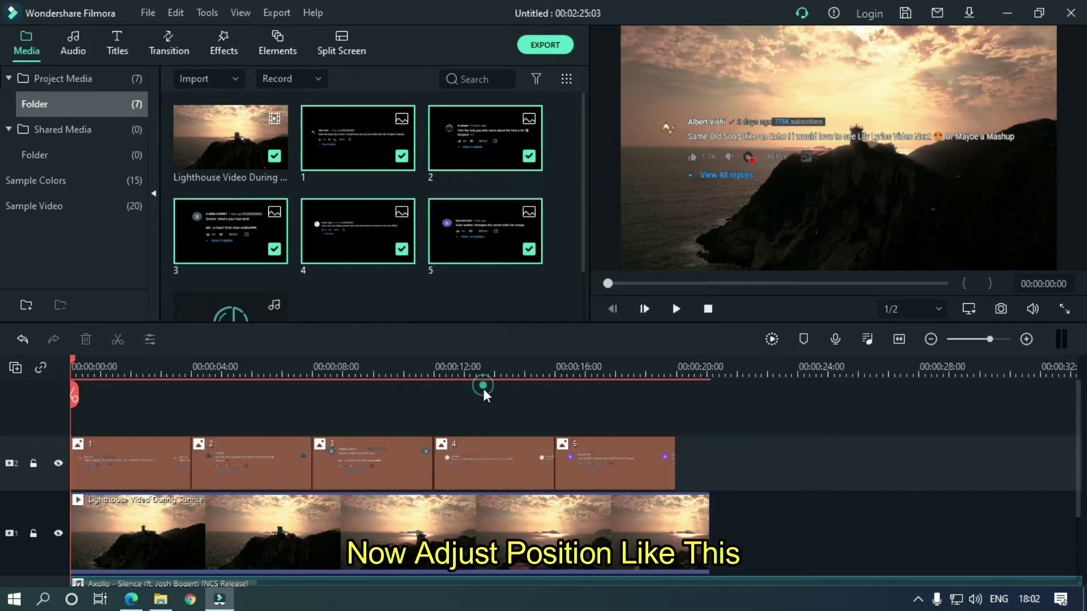
# Step: Spread the five comment clips along their track with short gaps between them, ending comment 5 near the end of the lighthouse video
pyautogui.scroll(1, 478, 413)
pyautogui.moveTo(861, 459); pyautogui.dragTo(894, 460)
pyautogui.click(633, 366)
pyautogui.moveTo(732, 458); pyautogui.dragTo(702, 456)
pyautogui.moveTo(487, 366); pyautogui.dragTo(622, 366)
pyautogui.moveTo(529, 463); pyautogui.dragTo(537, 463)
pyautogui.click(1023, 367)
pyautogui.moveTo(912, 464); pyautogui.dragTo(923, 464)
pyautogui.click(824, 367)
pyautogui.moveTo(727, 469)
pyautogui.mouseDown()
pyautogui.moveTo(750, 470)
pyautogui.moveTo(738, 470)
pyautogui.mouseUp()
pyautogui.click(636, 367)
pyautogui.moveTo(557, 471); pyautogui.dragTo(574, 472)
pyautogui.click(444, 367)
pyautogui.moveTo(366, 457); pyautogui.dragTo(379, 457)
# Step: Search the effects for "glow", apply Glow to all five comment clips and return the playhead to the start
pyautogui.moveTo(92, 365); pyautogui.dragTo(160, 383)
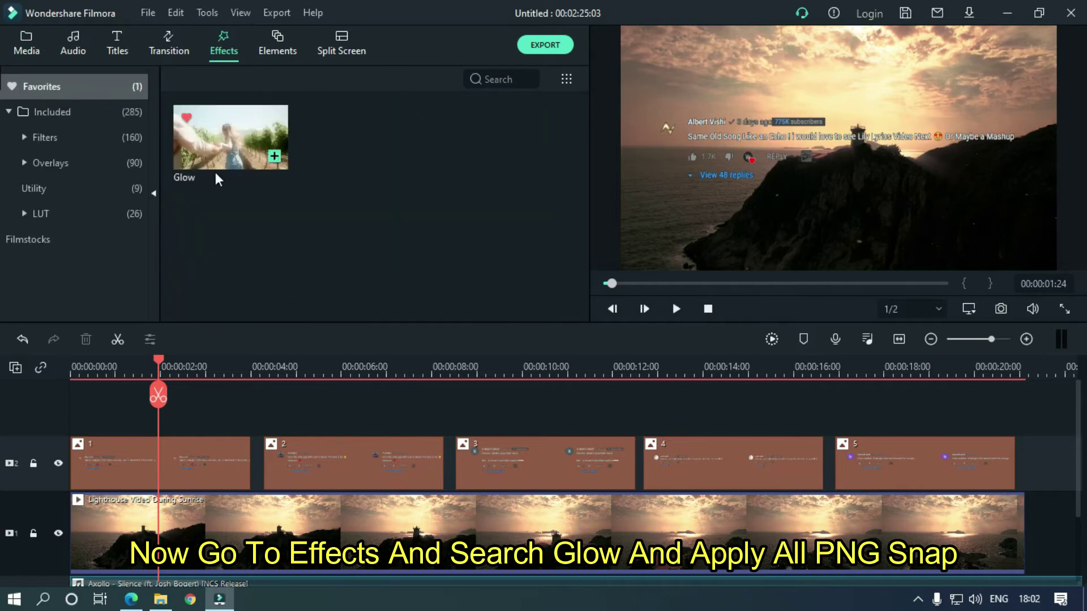
pyautogui.click(506, 79)
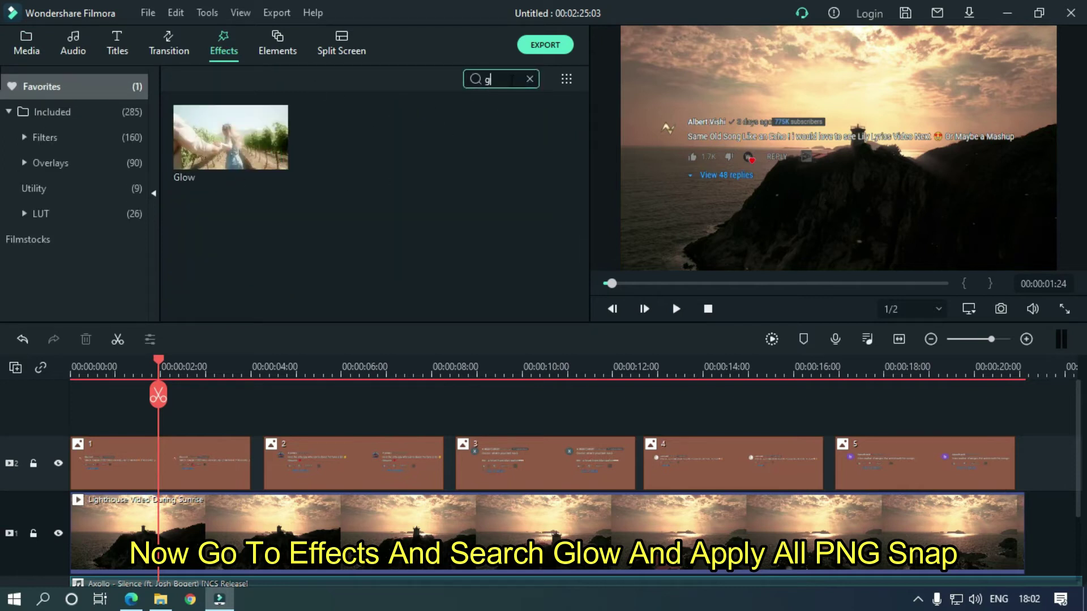
pyautogui.write('glow')
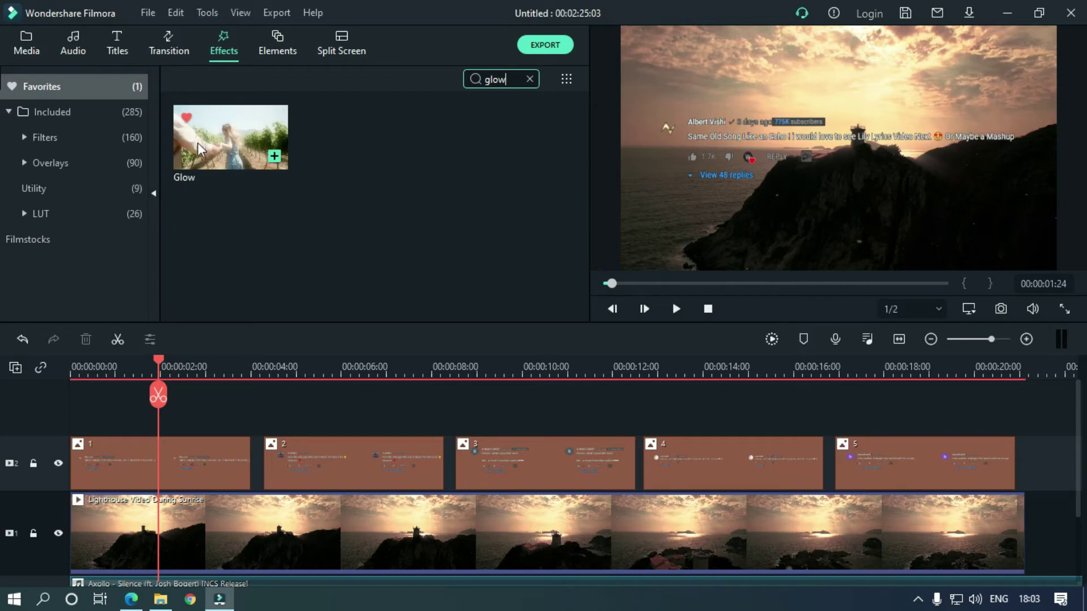
pyautogui.moveTo(216, 148); pyautogui.dragTo(849, 459)
pyautogui.moveTo(159, 367); pyautogui.dragTo(62, 383)
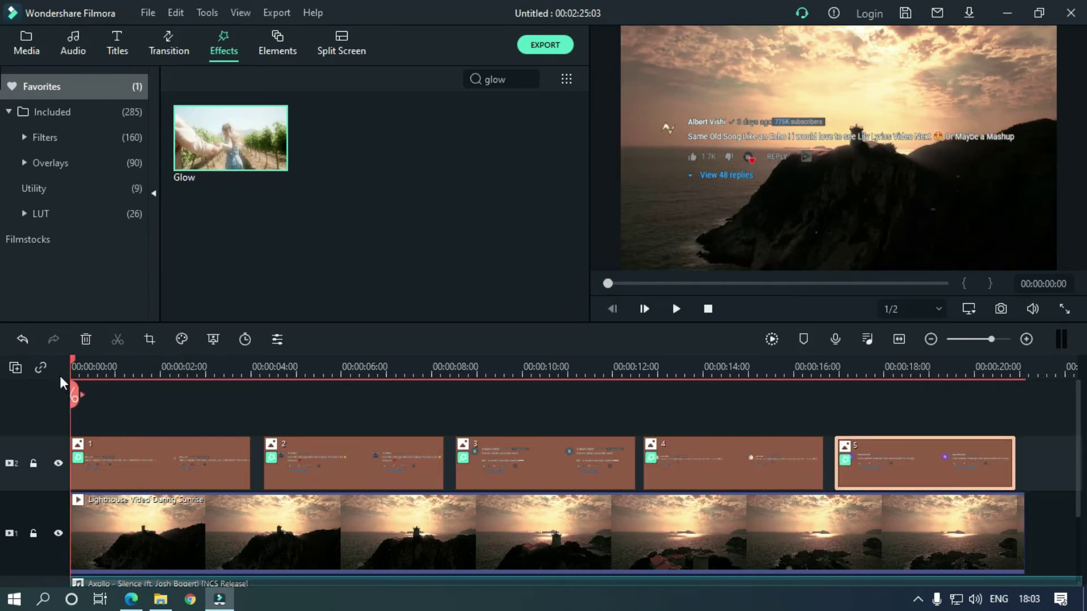
# Step: Open the custom animation settings of comment 1 and add a keyframe at the clip's start with scale 100%
pyautogui.moveTo(164, 373); pyautogui.dragTo(348, 364)
pyautogui.scroll(-3, 346, 367)
pyautogui.scroll(2, 260, 367)
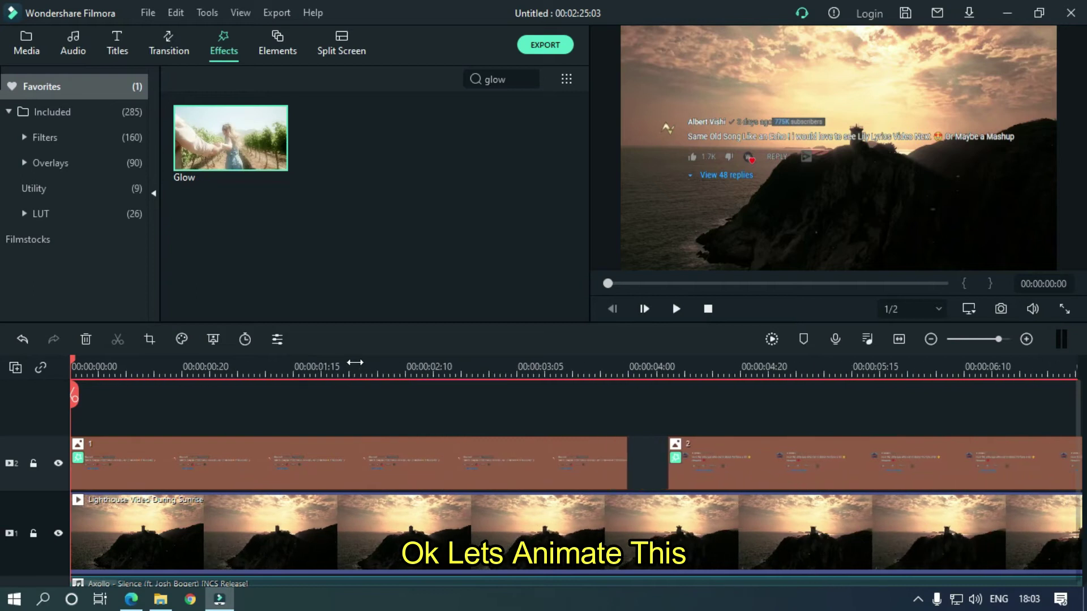
pyautogui.scroll(1, 221, 371)
pyautogui.click(100, 462)
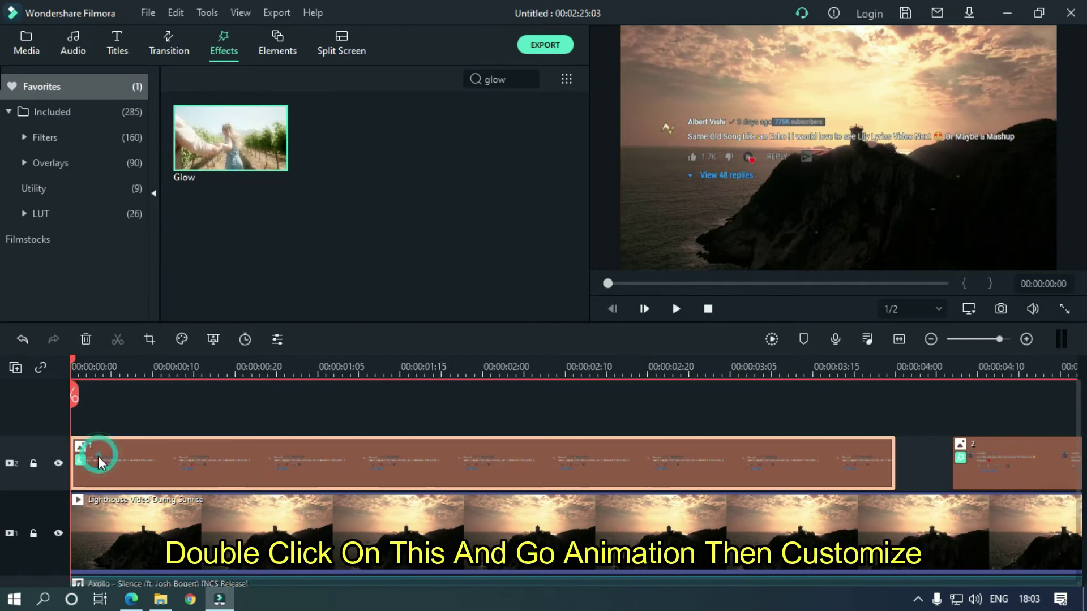
pyautogui.doubleClick(120, 459)
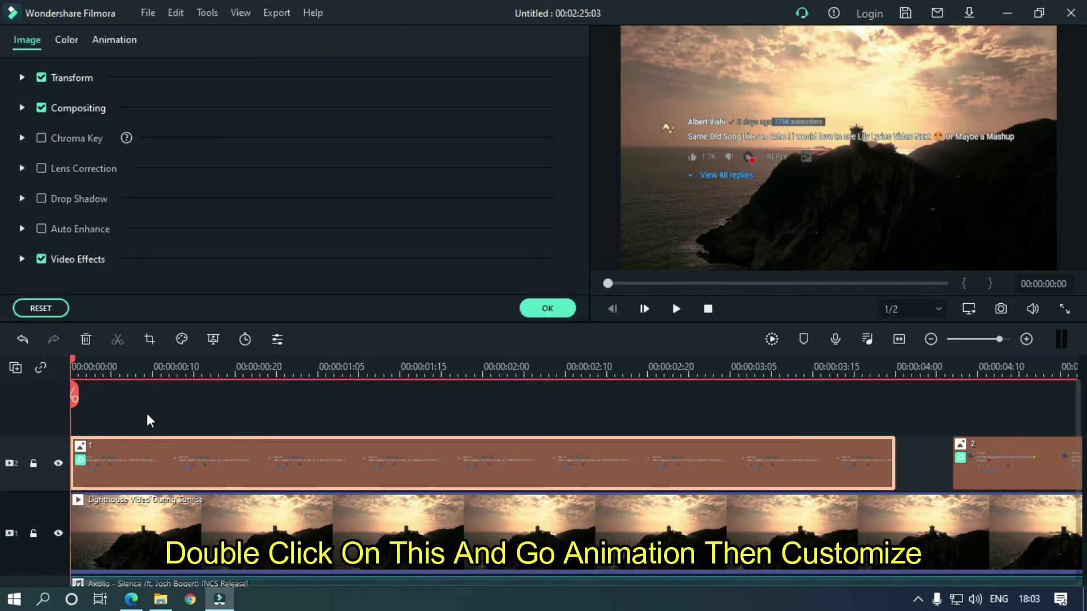
pyautogui.click(115, 46)
pyautogui.click(75, 73)
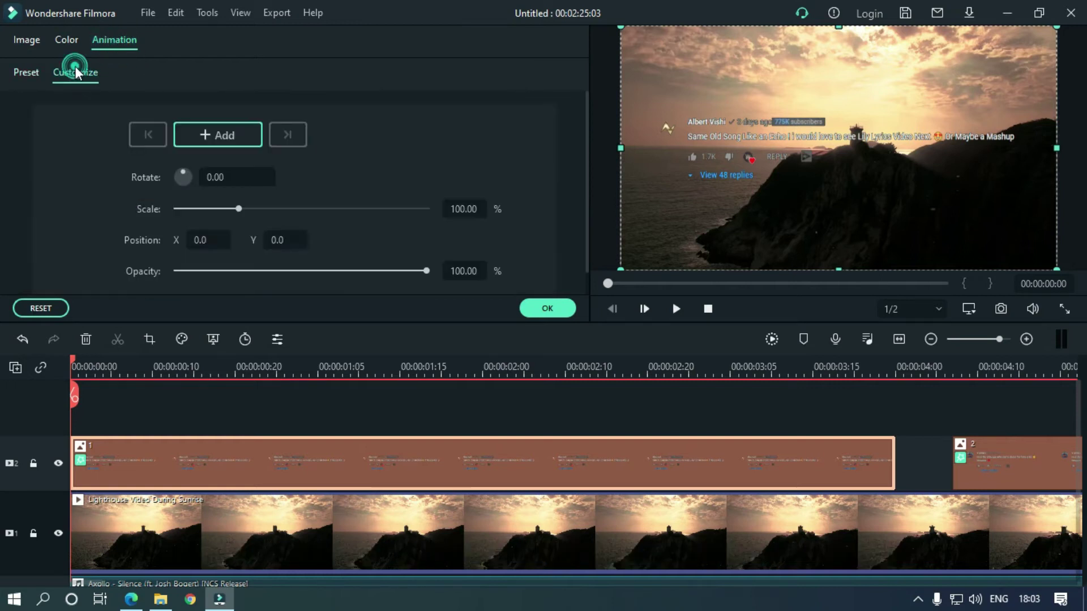
pyautogui.click(209, 138)
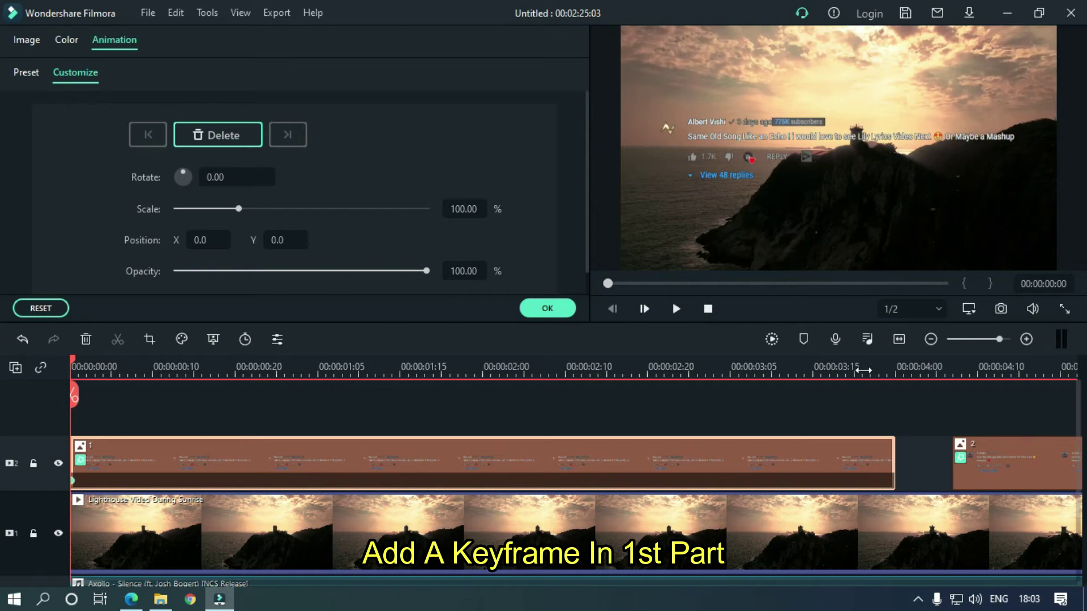
# Step: Add a keyframe at the end of comment 1 with its scale reduced to about 94% and confirm the animation
pyautogui.moveTo(863, 370); pyautogui.dragTo(893, 374)
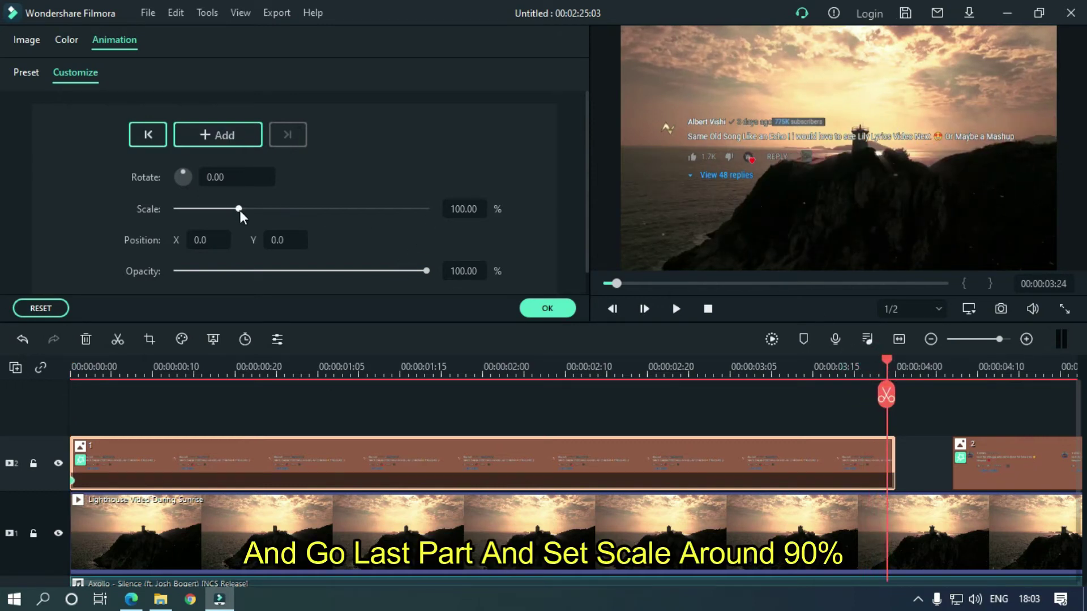
pyautogui.moveTo(240, 214); pyautogui.dragTo(236, 216)
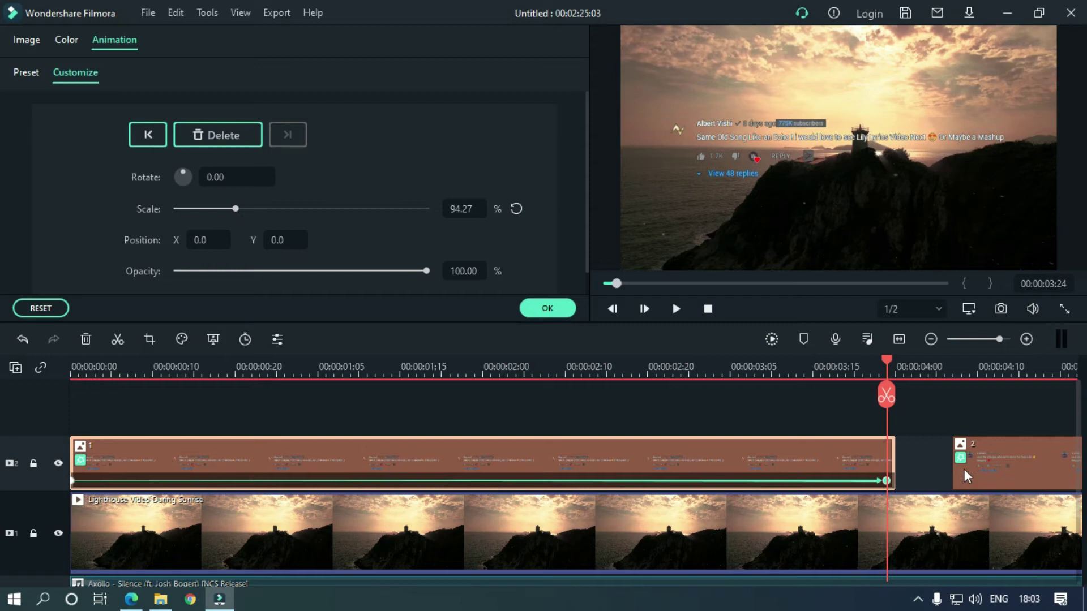
pyautogui.click(899, 481)
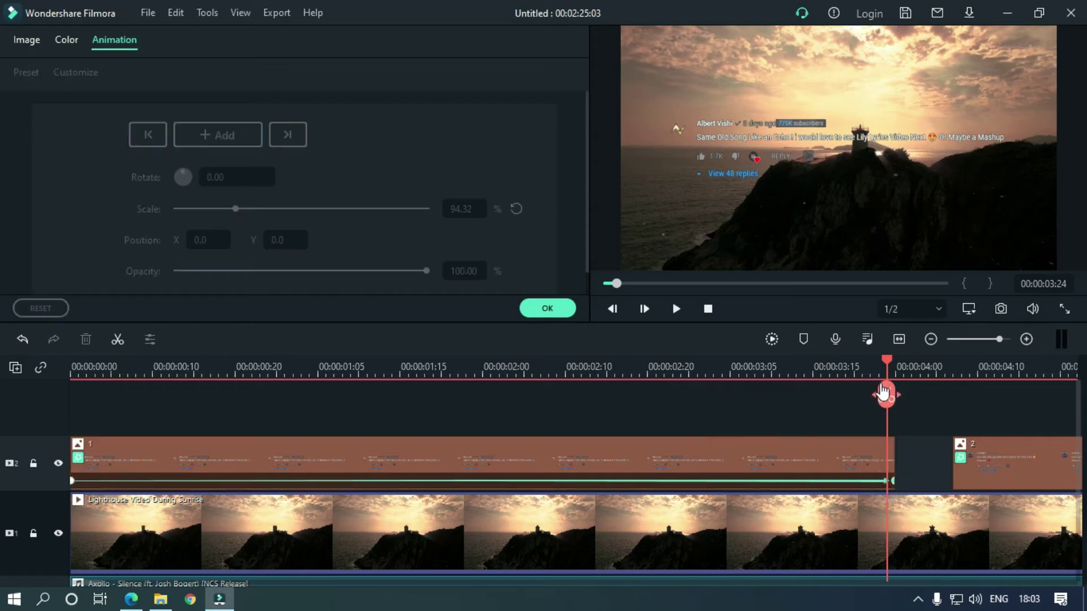
pyautogui.click(548, 308)
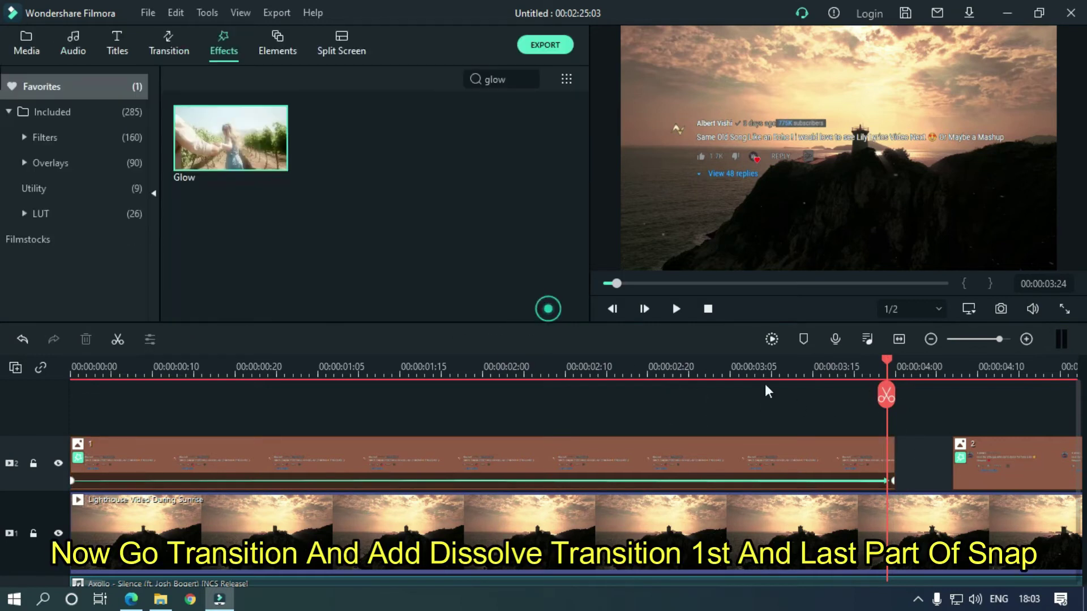
# Step: Add Dissolve transitions to the start and end of comment 1, shortened to a fraction of a second
pyautogui.click(113, 359)
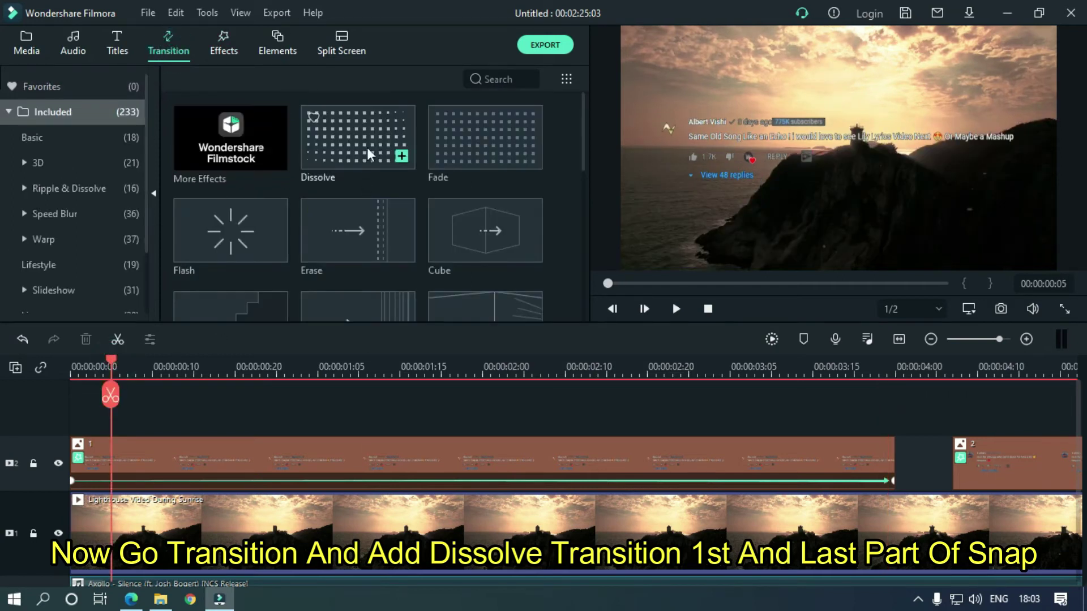
pyautogui.moveTo(368, 153); pyautogui.dragTo(116, 453)
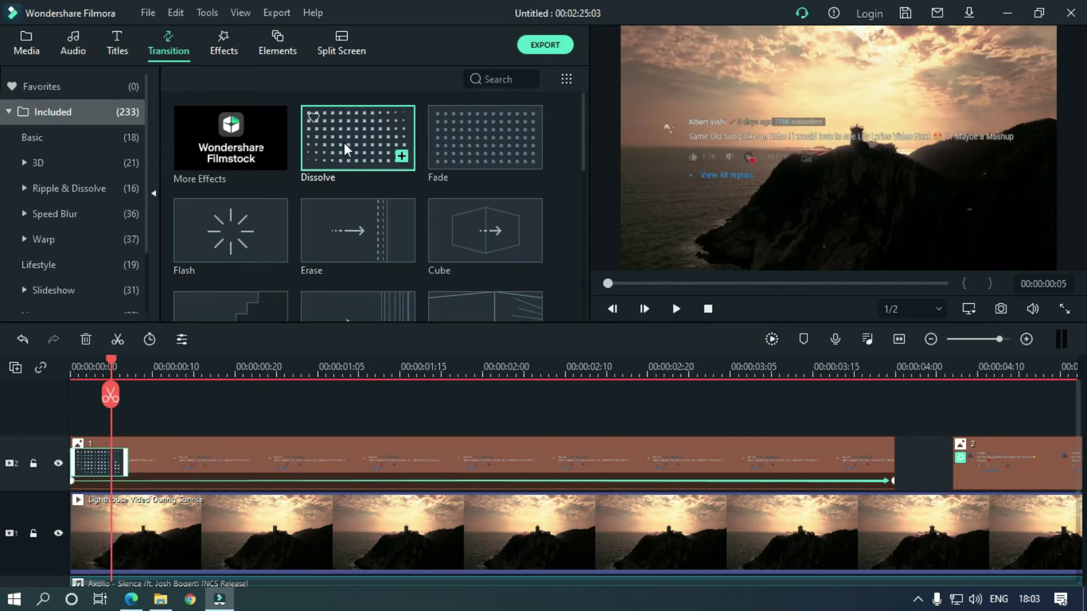
pyautogui.moveTo(347, 148); pyautogui.dragTo(627, 450)
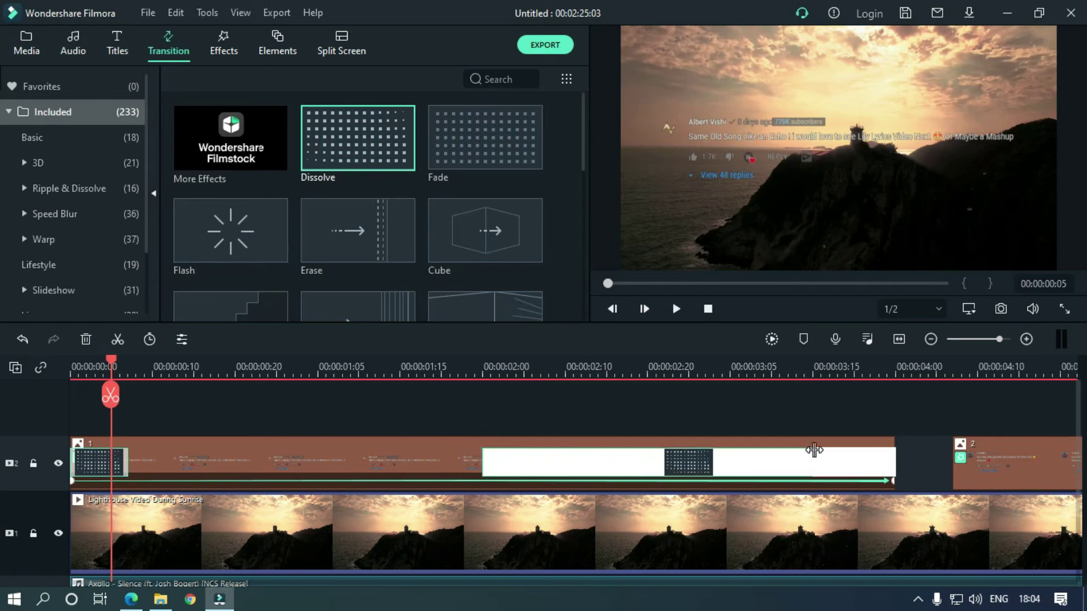
pyautogui.moveTo(838, 450); pyautogui.dragTo(839, 455)
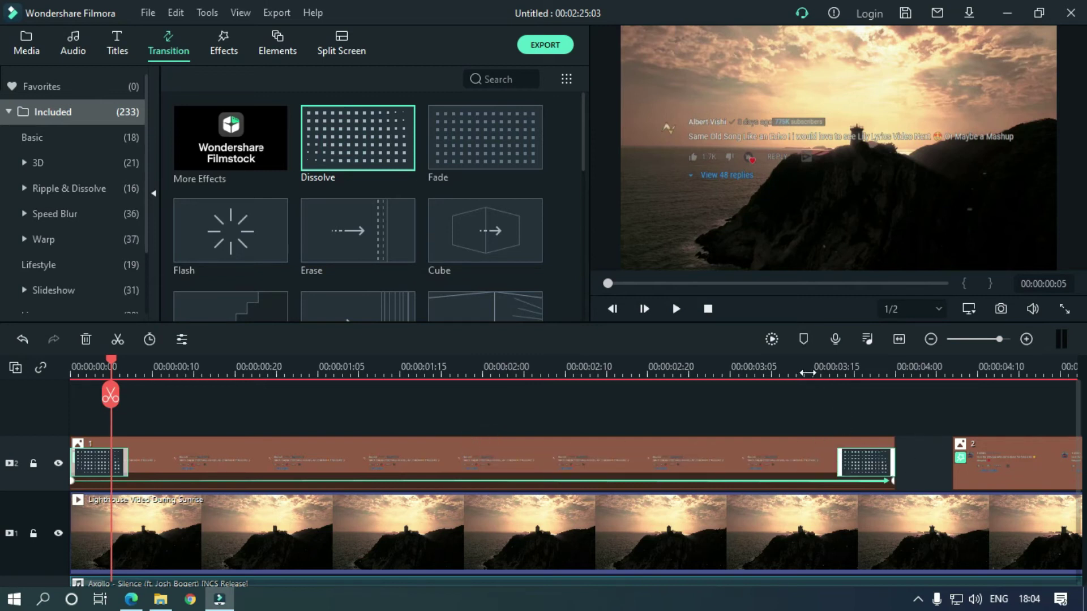
# Step: Play back comment 1 from the start of the timeline to check its animation and transitions
pyautogui.click(709, 309)
pyautogui.press('space')
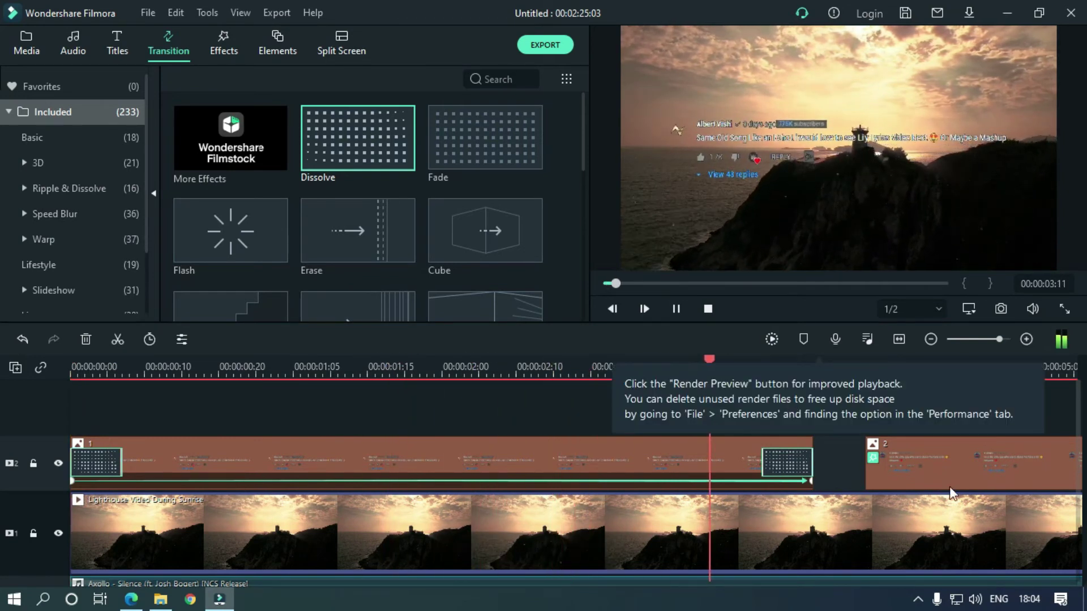
pyautogui.press('space')
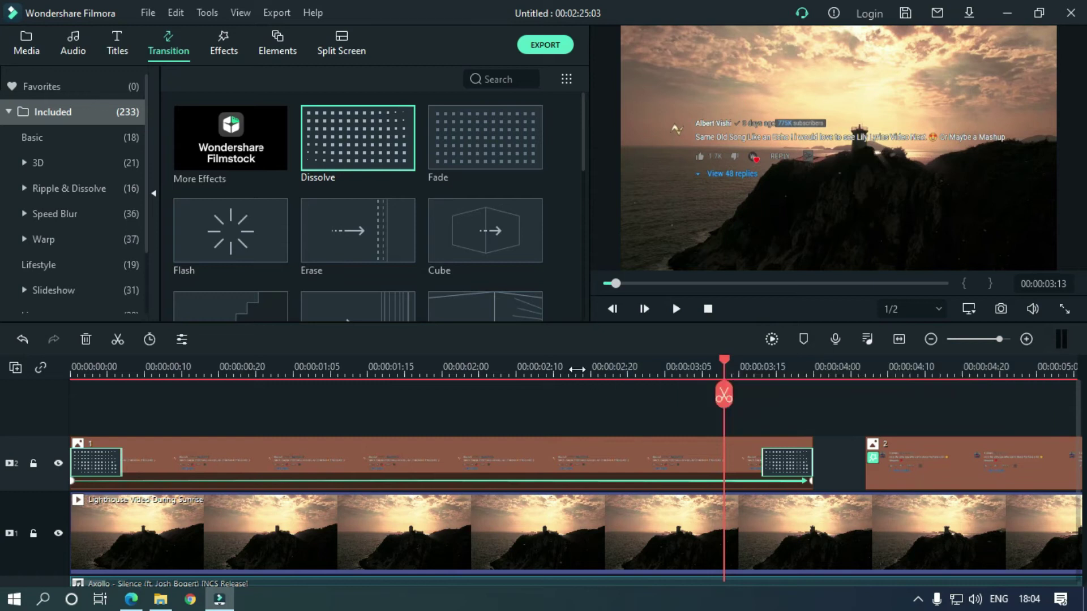
# Step: Place the playhead at the start of comment 2, then enlarge the comment and position it low over the dark cliff
pyautogui.moveTo(577, 369); pyautogui.dragTo(303, 364)
pyautogui.moveTo(469, 363); pyautogui.dragTo(299, 358)
pyautogui.moveTo(677, 371); pyautogui.dragTo(423, 358)
pyautogui.click(552, 453)
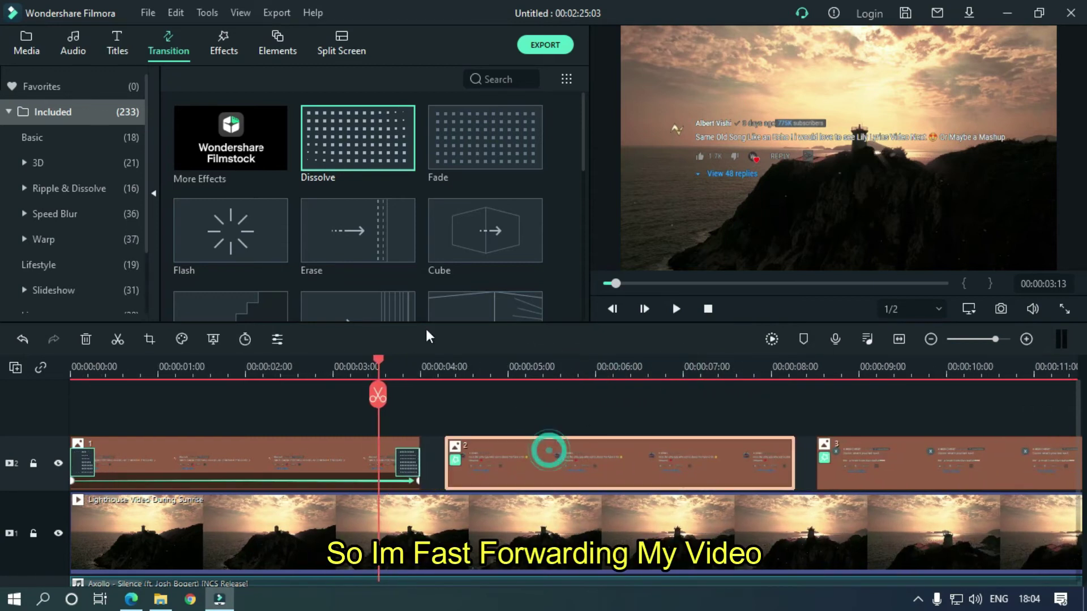
pyautogui.click(446, 359)
pyautogui.moveTo(538, 371); pyautogui.dragTo(805, 372)
pyautogui.doubleClick(568, 464)
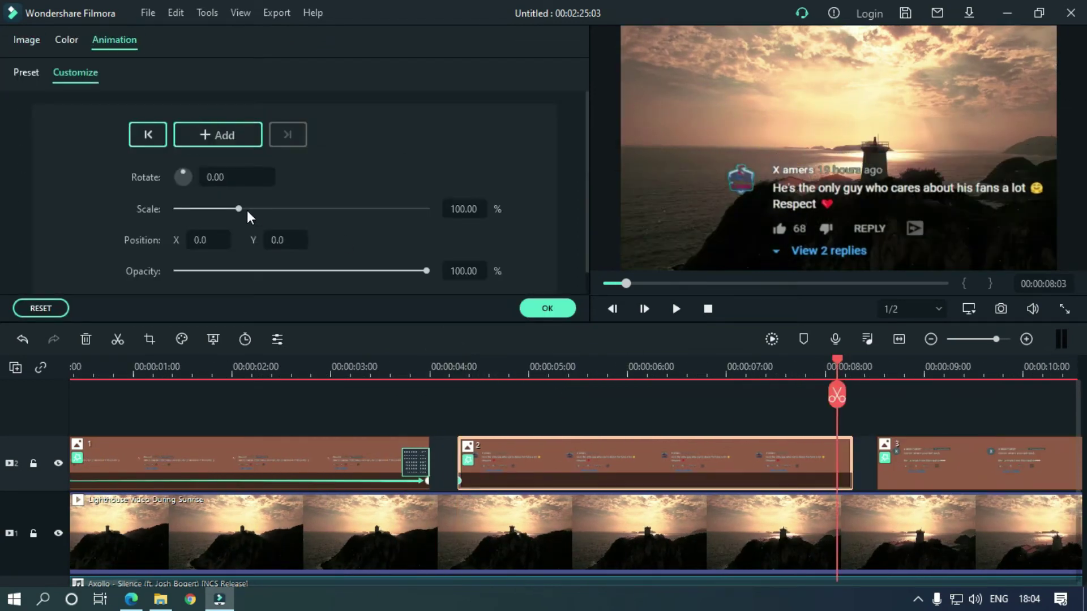
# Step: Animate comments 2 and 3 to shrink slightly from start to end, with short Dissolve transitions at both ends of each
pyautogui.moveTo(239, 209); pyautogui.dragTo(231, 208)
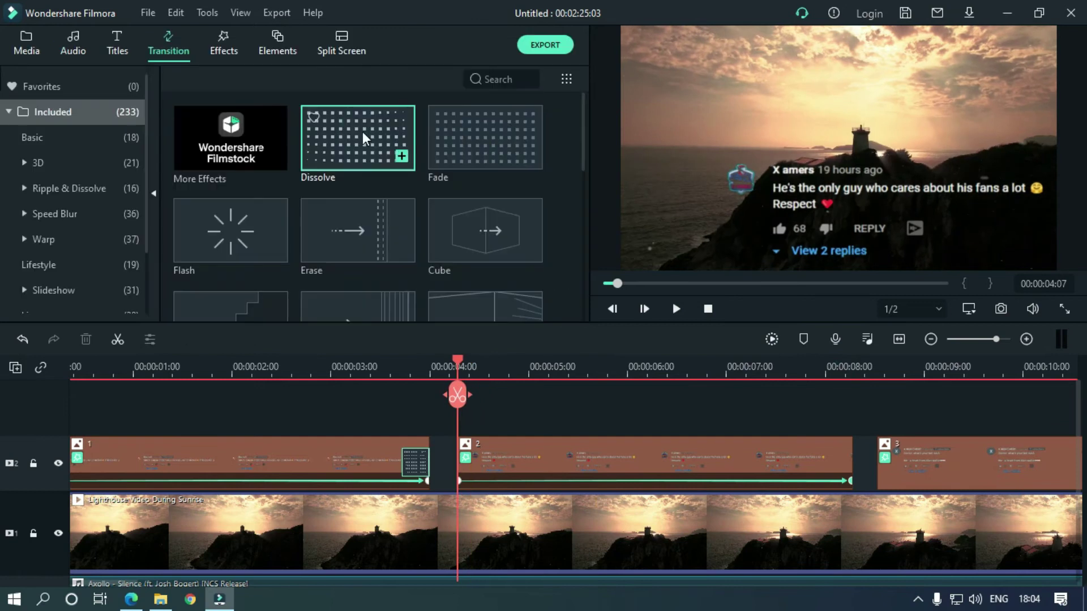
pyautogui.moveTo(357, 138); pyautogui.dragTo(654, 451)
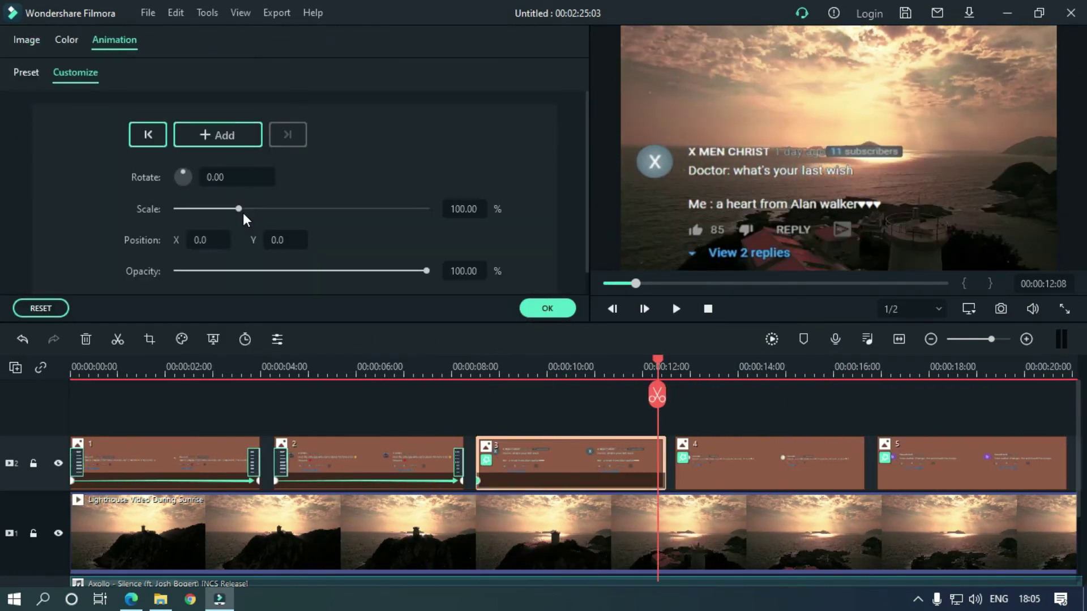
pyautogui.moveTo(237, 211); pyautogui.dragTo(232, 212)
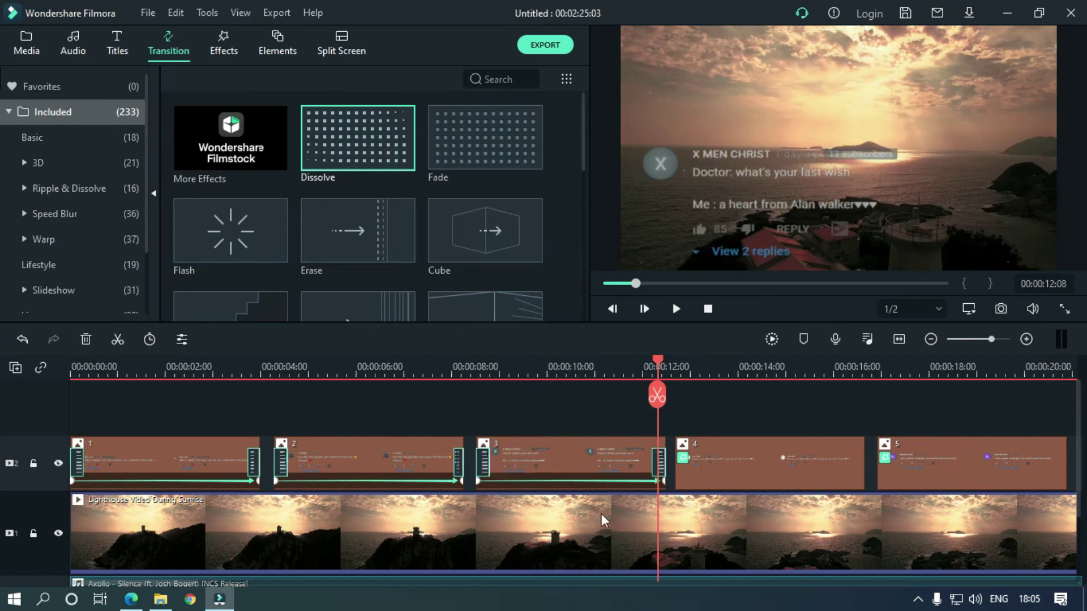
# Step: Enlarge comment 4 slightly and animate it from start to end, reducing its scale to about 97% in the end keyframe
pyautogui.doubleClick(685, 449)
pyautogui.click(74, 77)
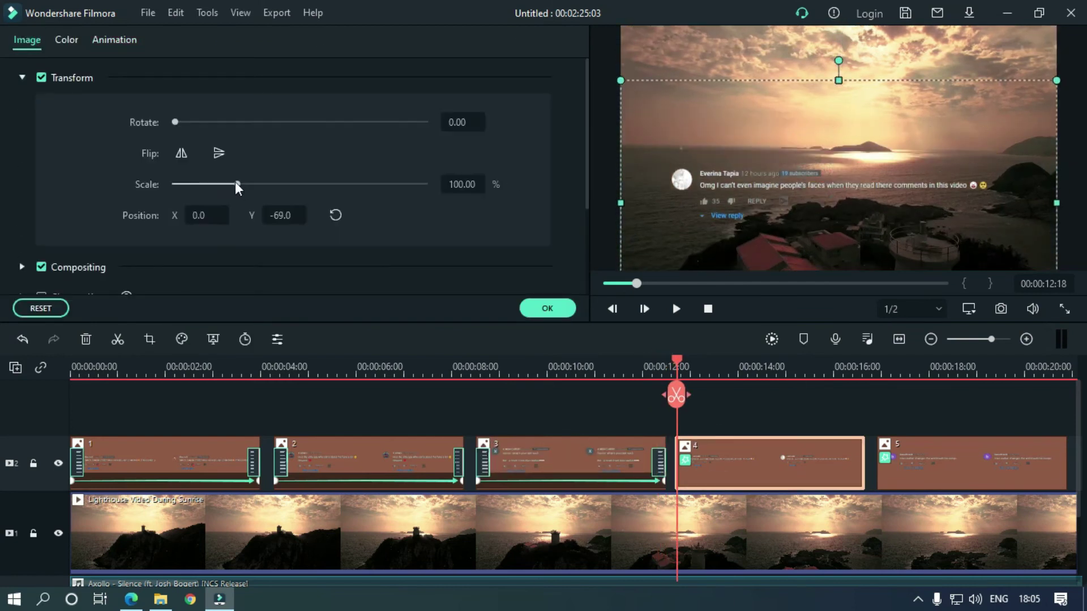
pyautogui.moveTo(238, 182); pyautogui.dragTo(250, 184)
pyautogui.click(114, 39)
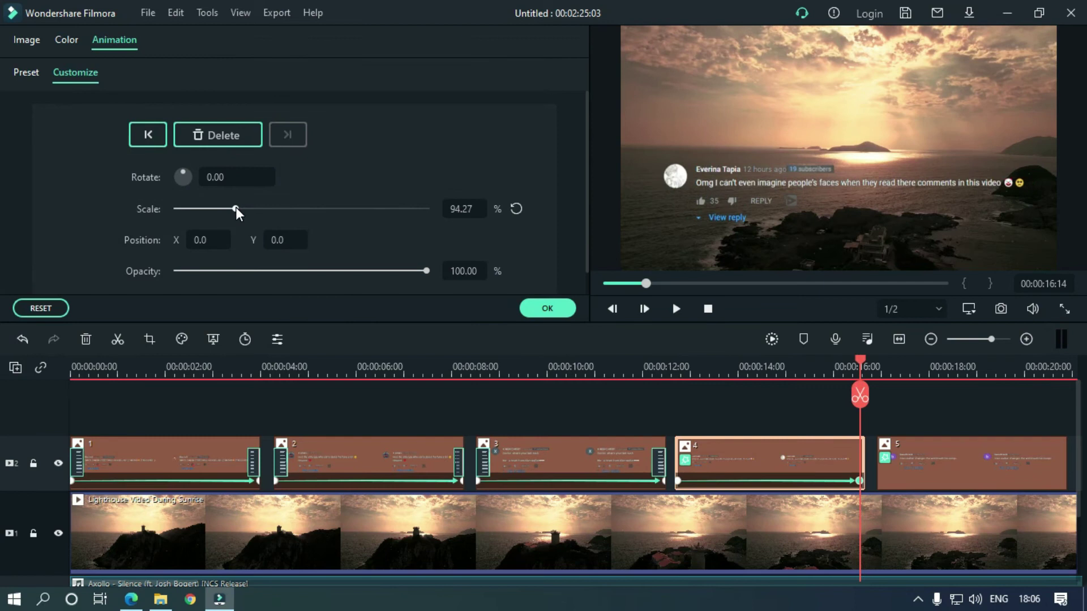
pyautogui.click(675, 367)
# Step: Select comment 5, place the playhead at its start and move the comment down and to the right in the frame
pyautogui.click(944, 463)
pyautogui.click(886, 367)
pyautogui.click(27, 40)
pyautogui.moveTo(795, 124); pyautogui.dragTo(856, 196)
# Step: Add a start keyframe to comment 5 and an end keyframe at about 00:00:20:19 with a slightly reduced scale
pyautogui.scroll(4, 277, 571)
pyautogui.scroll(-1, 166, 583)
pyautogui.moveTo(166, 583); pyautogui.dragTo(184, 584)
pyautogui.click(597, 365)
pyautogui.click(116, 40)
pyautogui.click(218, 136)
pyautogui.click(994, 365)
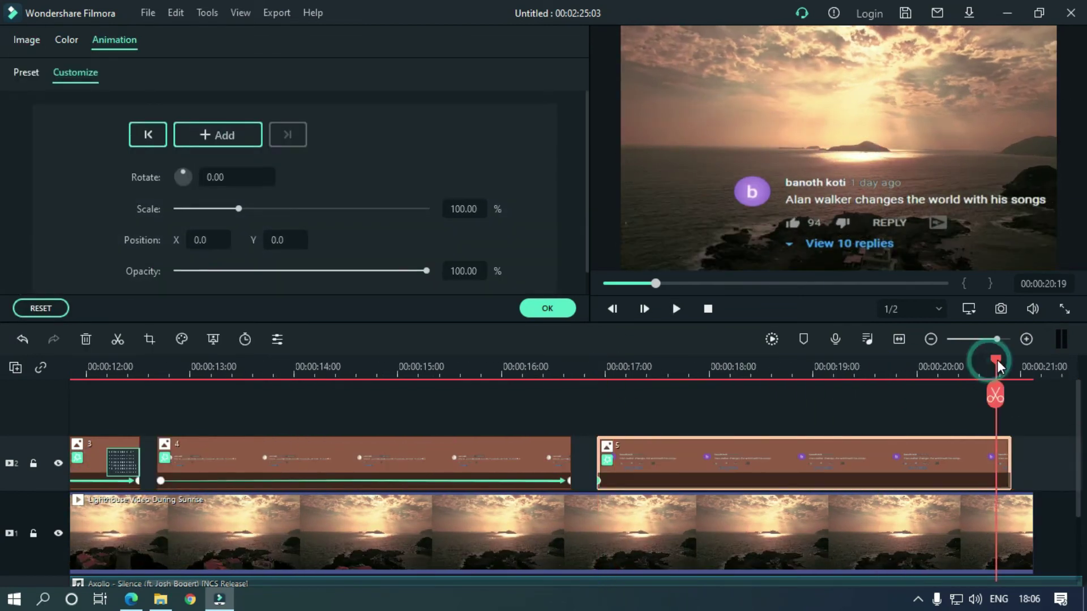
pyautogui.moveTo(237, 209); pyautogui.dragTo(234, 210)
# Step: Play back the whole comment sequence to review it and return the playhead to the start
pyautogui.click(602, 360)
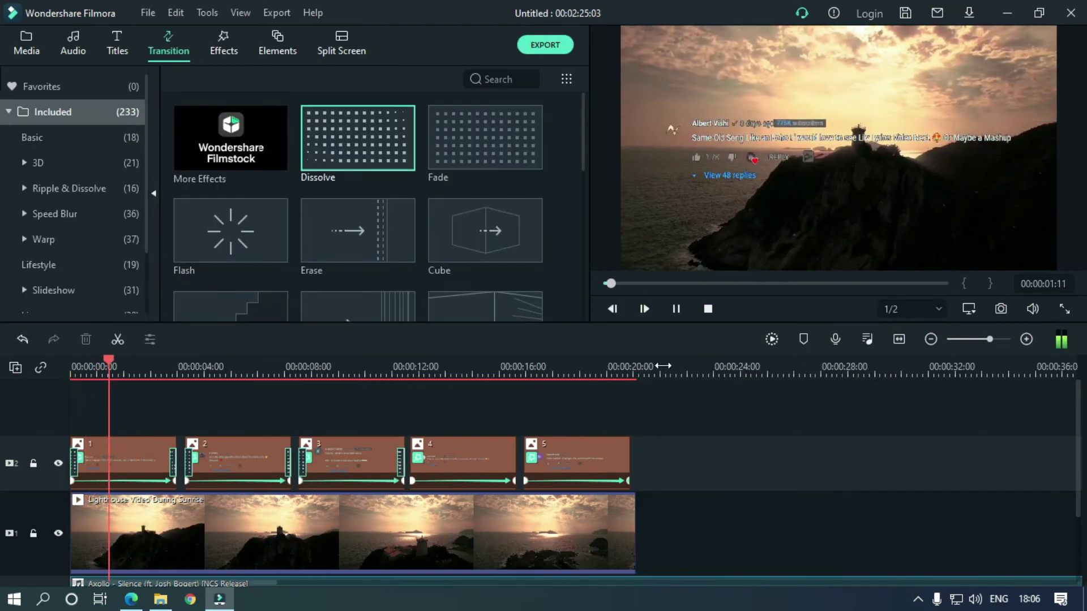
pyautogui.moveTo(663, 365); pyautogui.dragTo(637, 364)
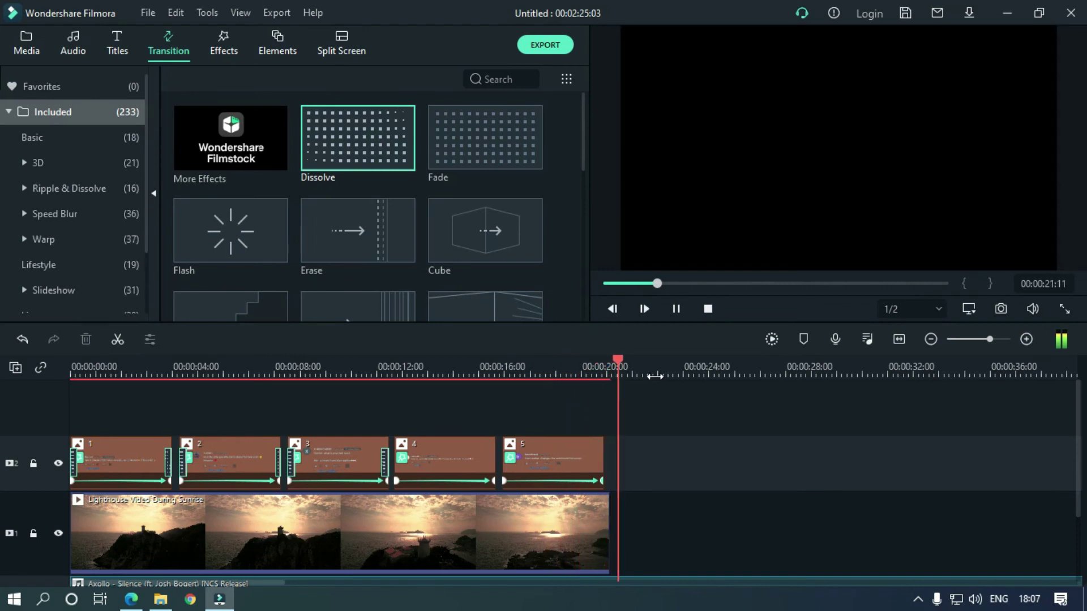
pyautogui.press('space')
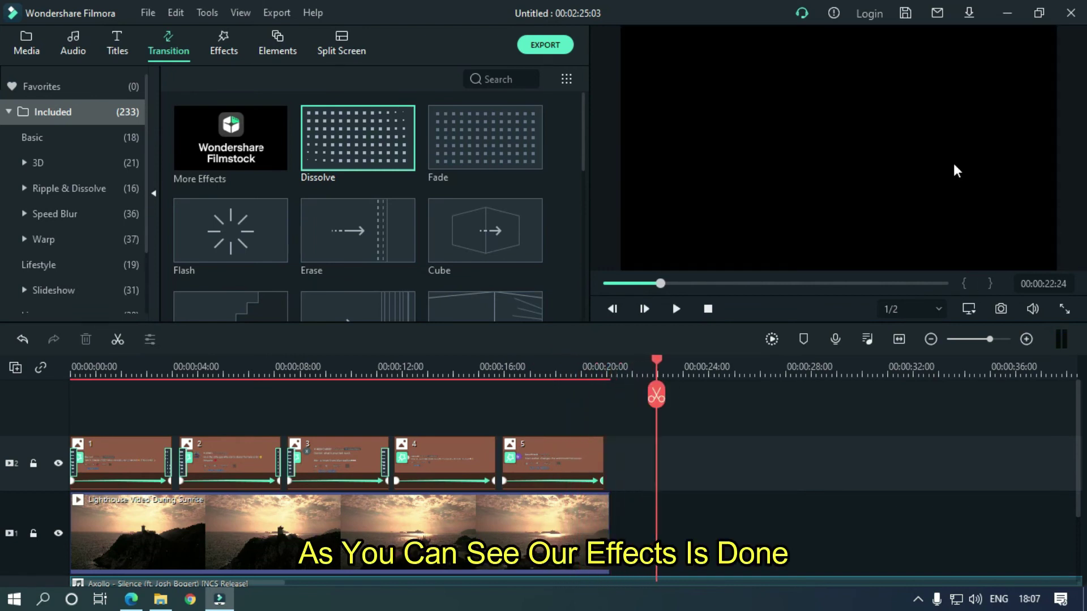
pyautogui.moveTo(628, 284); pyautogui.dragTo(600, 290)
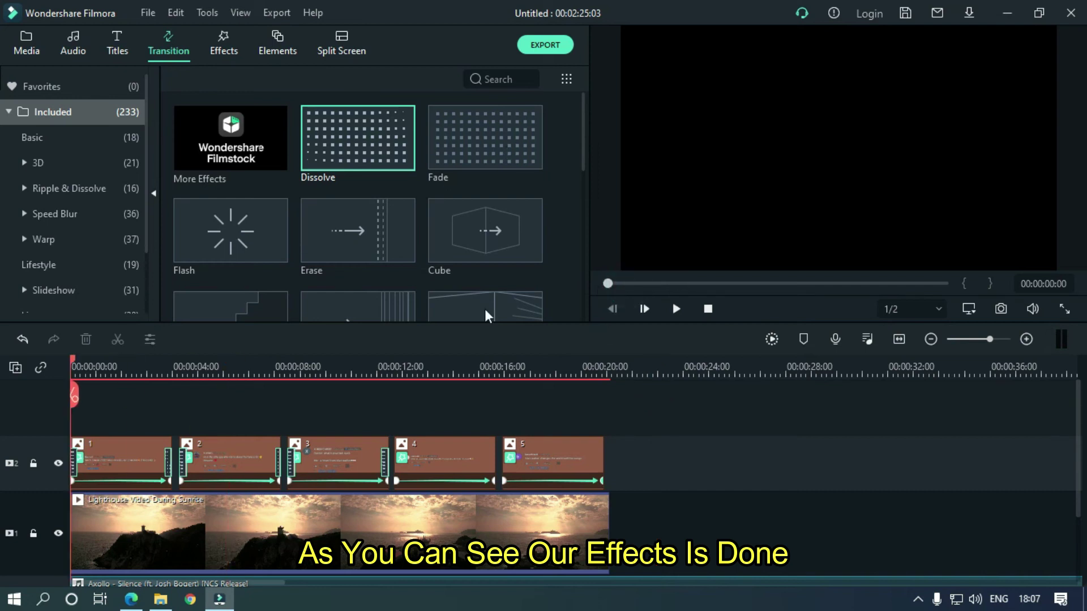
# Step: Export the project locally as an MP4 named "Floating Comment (Effect)", keeping 1920x1080 at 25 fps
pyautogui.hotkey('ctrl', 'e')
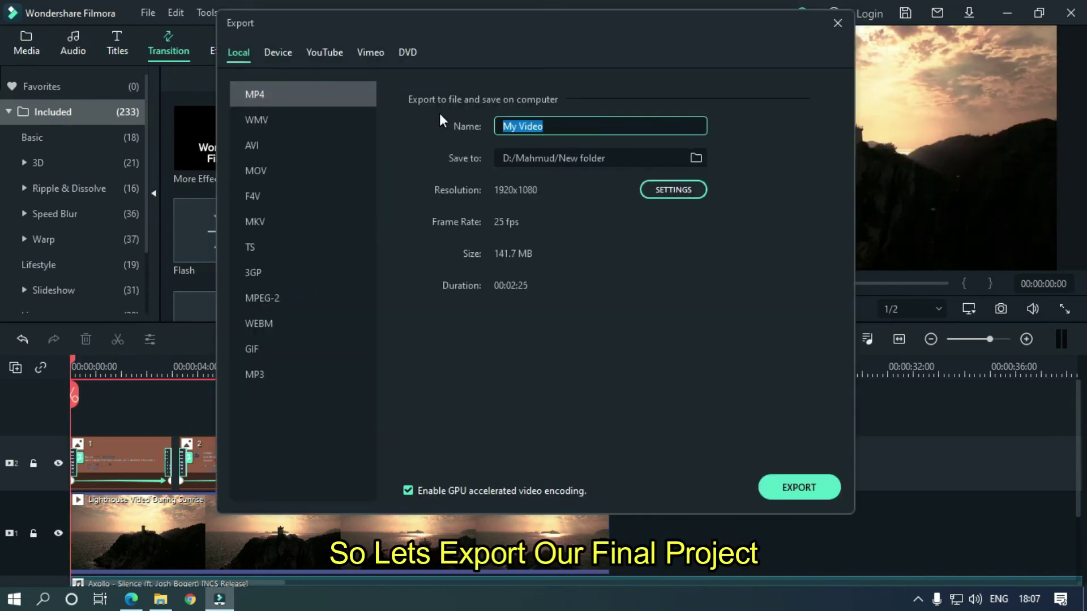
pyautogui.write('Floating Comment (Effect)')
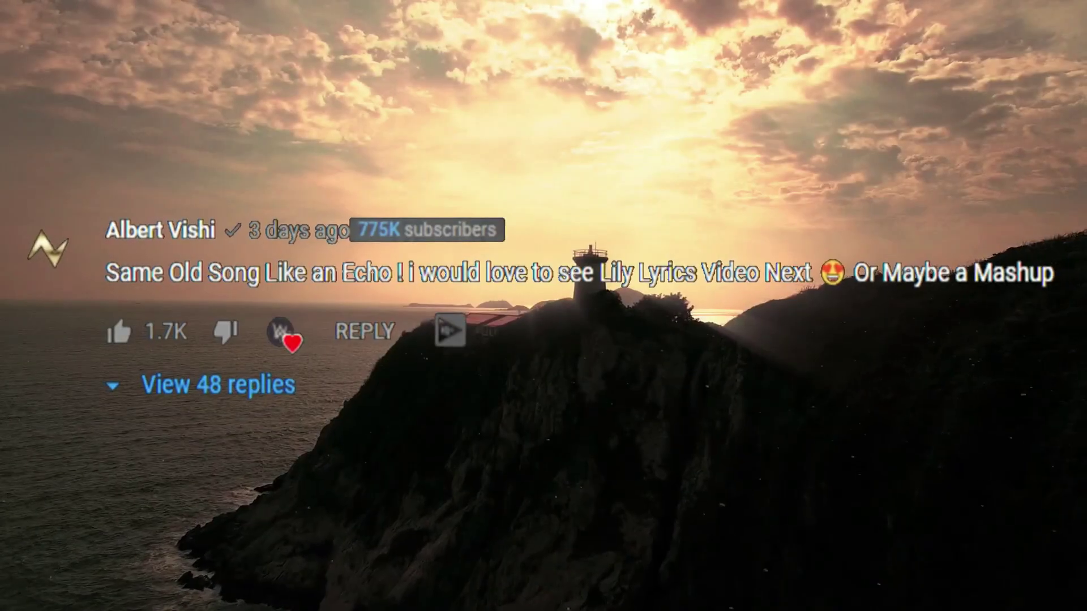